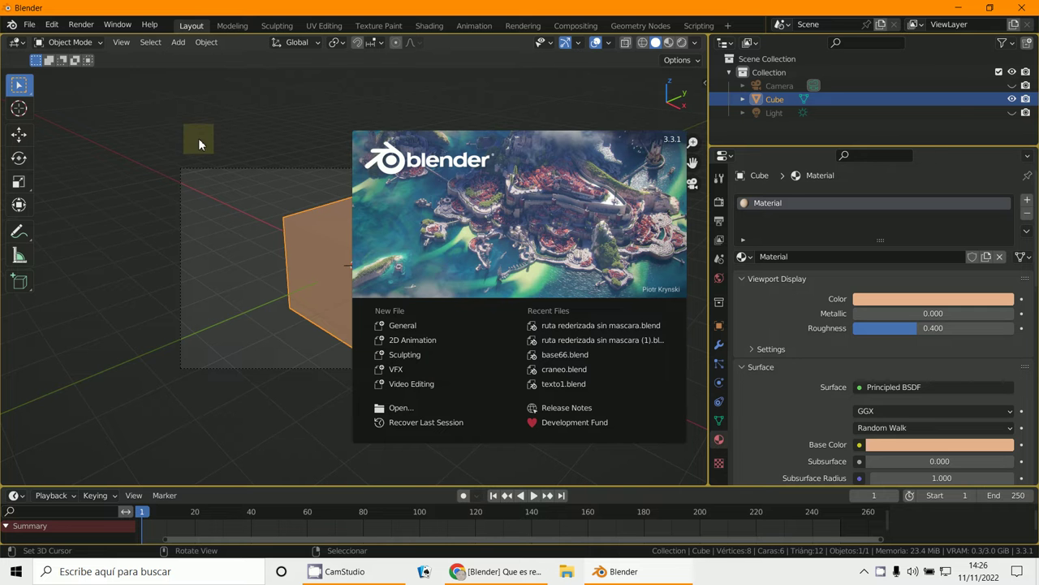
Step: Dismiss the splash screen and open the Keymap preferences in a maximized window
click(194, 138)
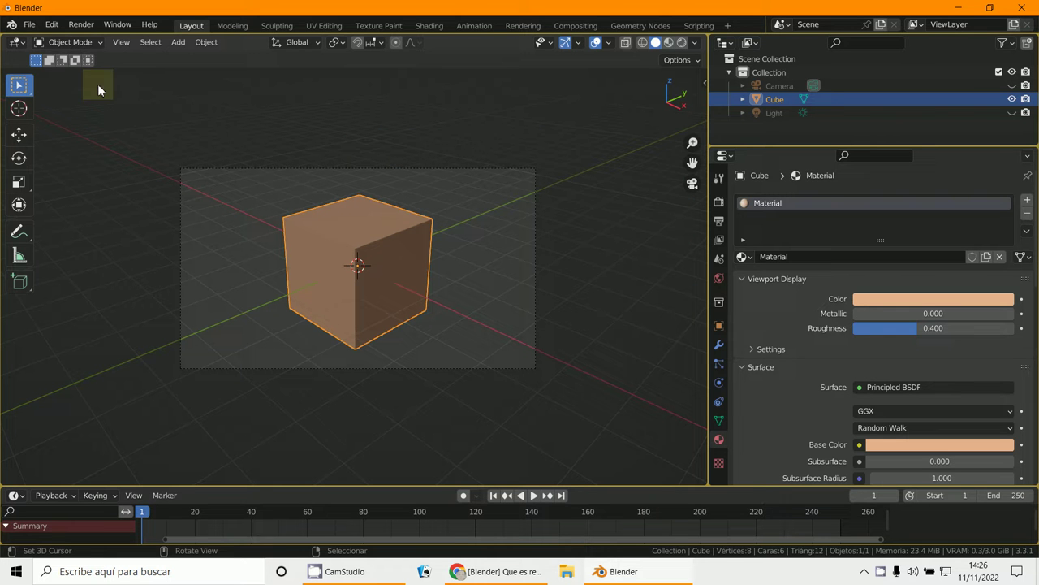
click(51, 24)
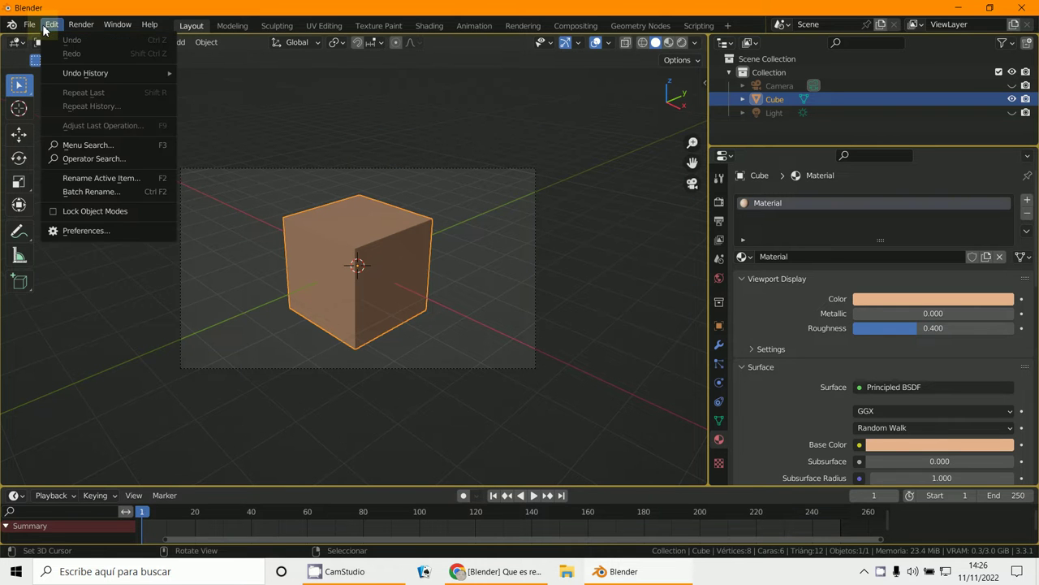
click(92, 231)
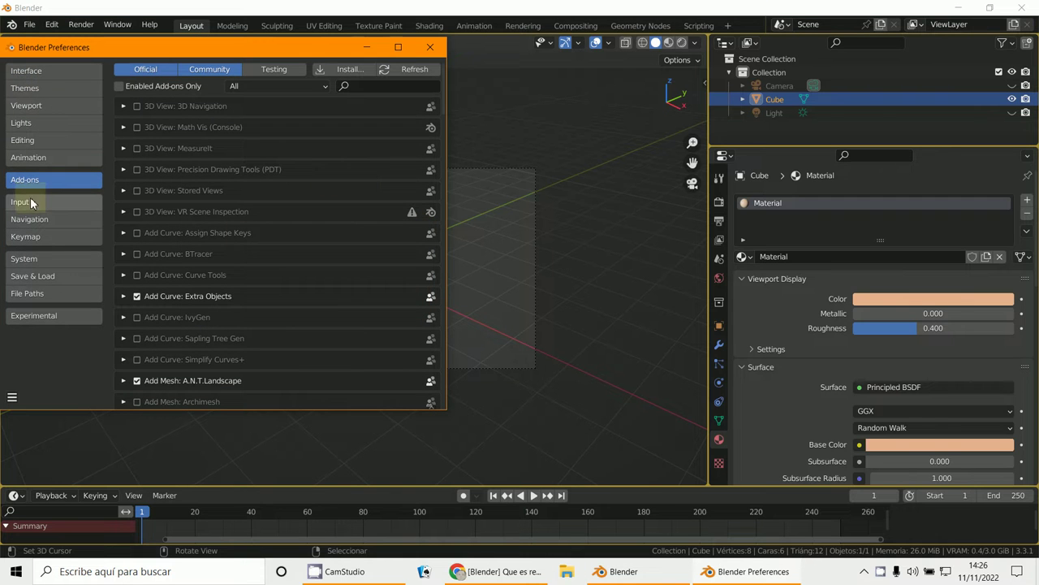
click(30, 236)
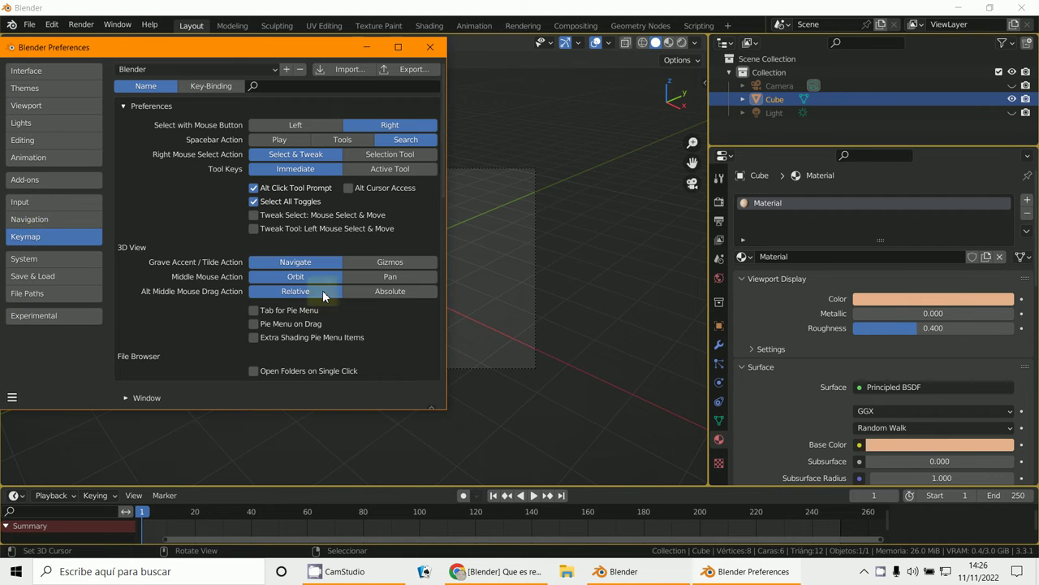
click(398, 47)
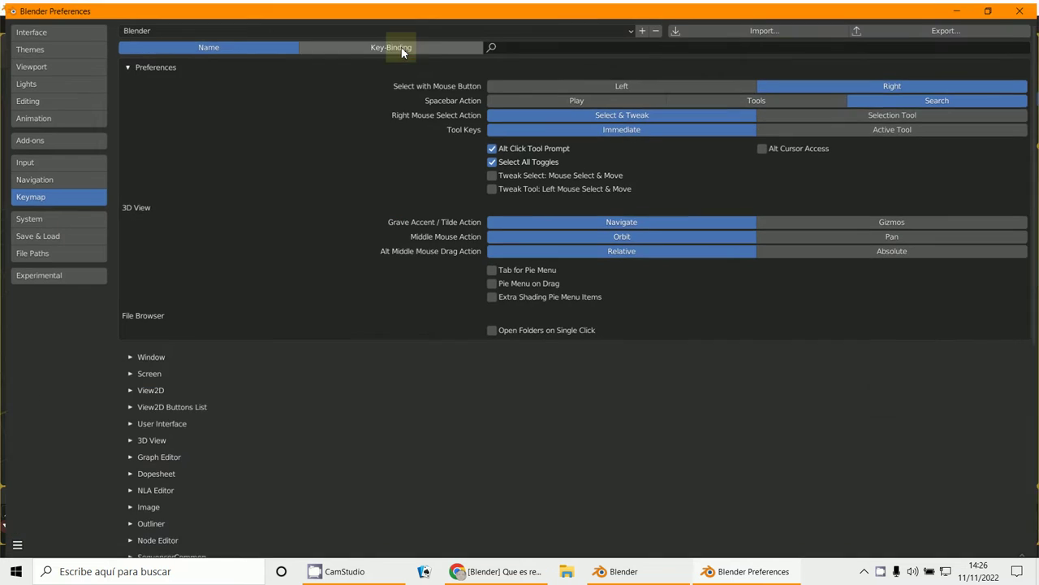
Step: Look over the list of keymap categories, expanding and collapsing the Screen category
scroll(172, 230, down, 10)
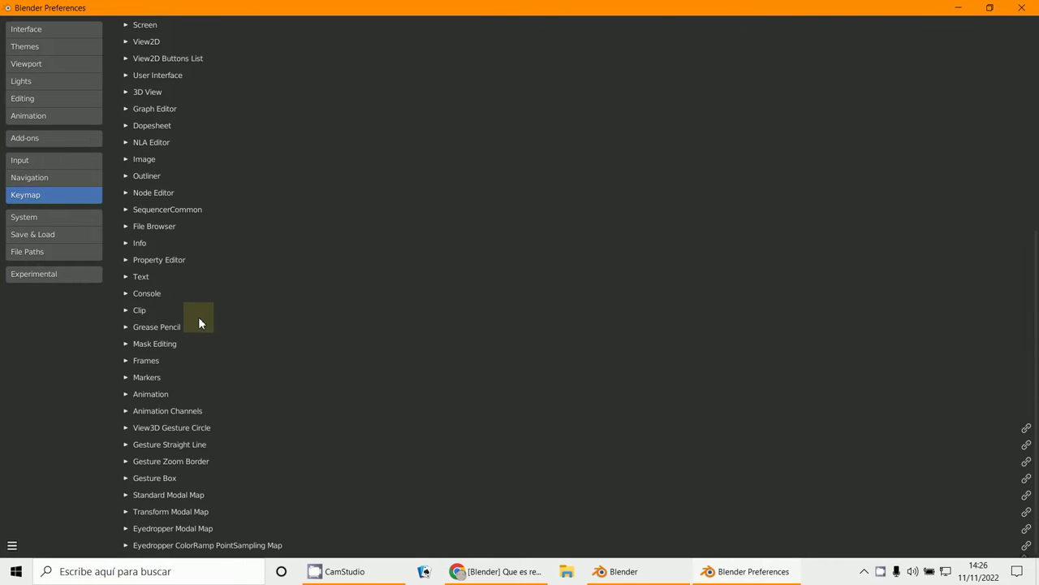
scroll(249, 380, up, 8)
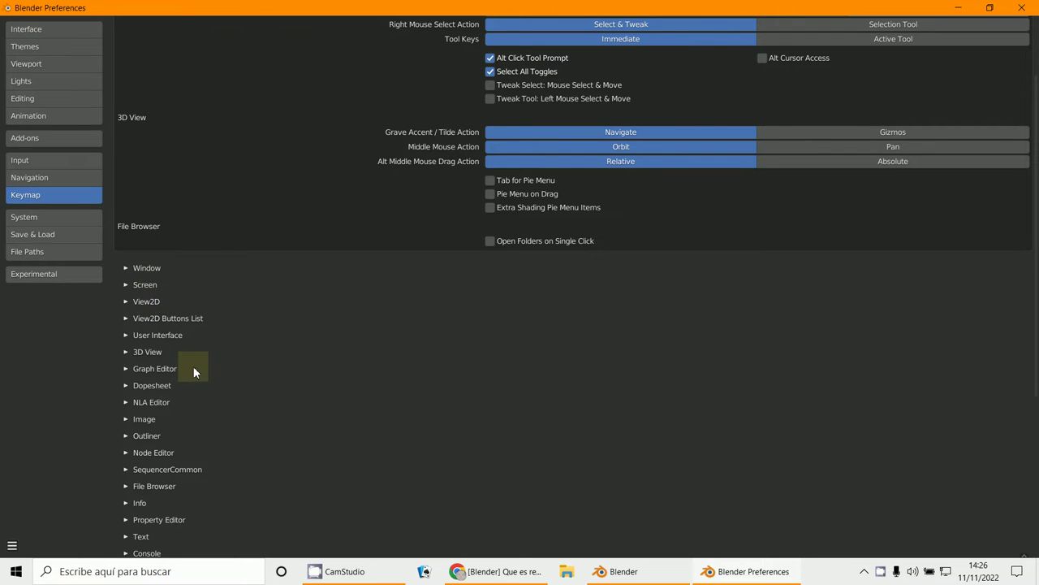
click(123, 285)
click(126, 284)
Step: Return to the main 3D viewport window and view the available interaction modes and editor types
click(642, 573)
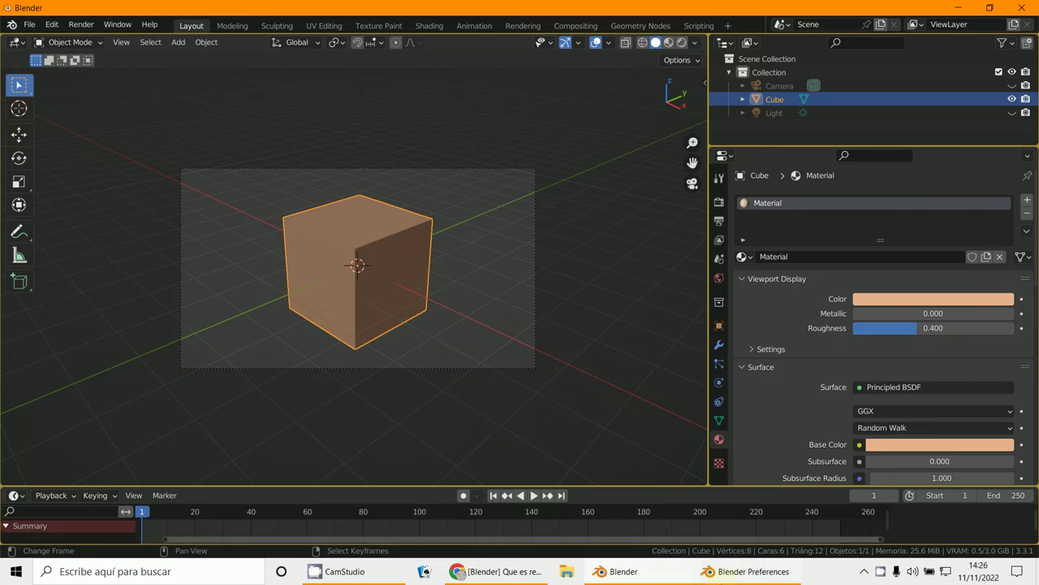
click(70, 42)
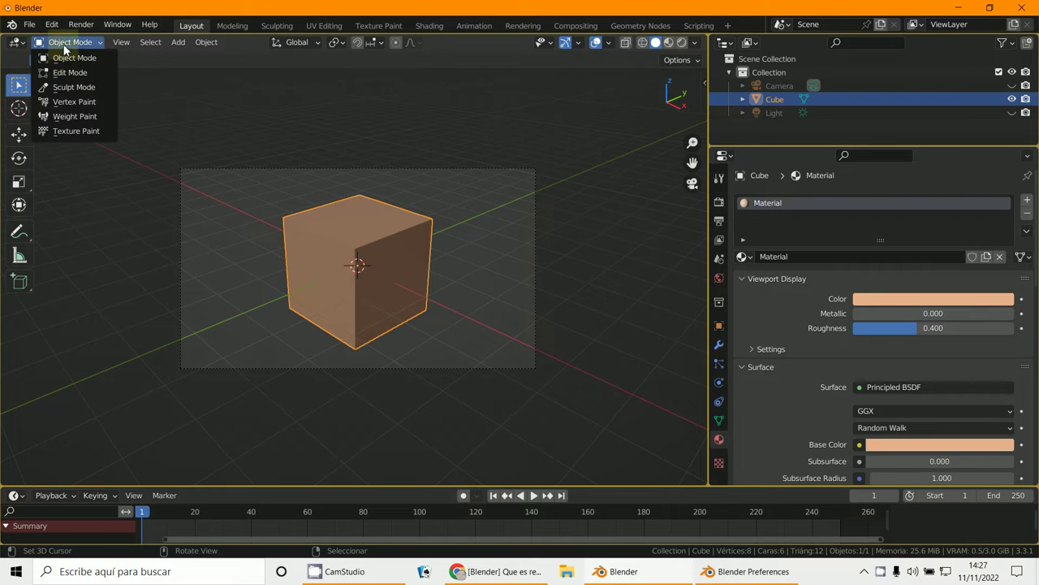
click(16, 42)
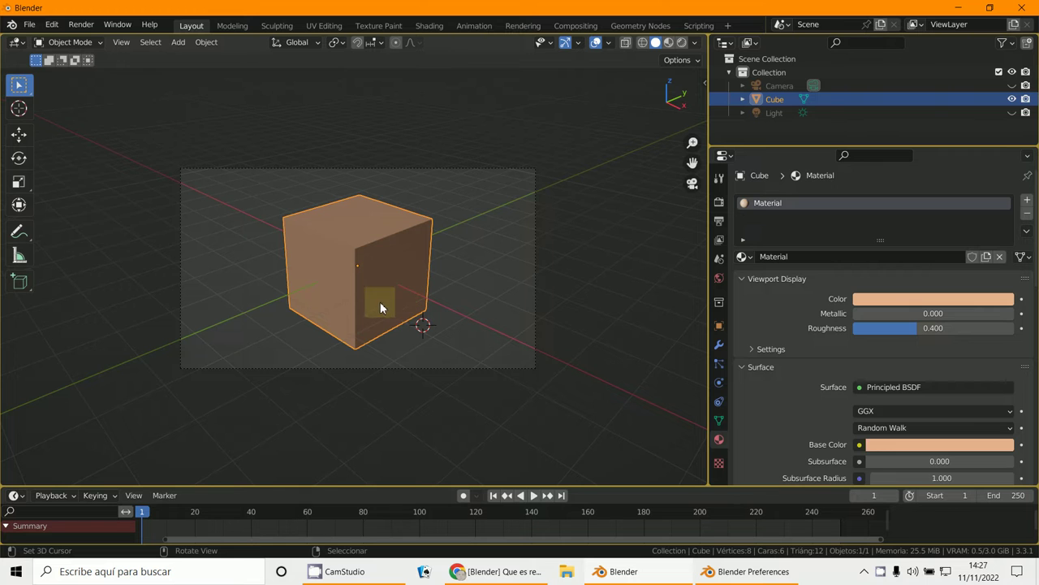
click(74, 42)
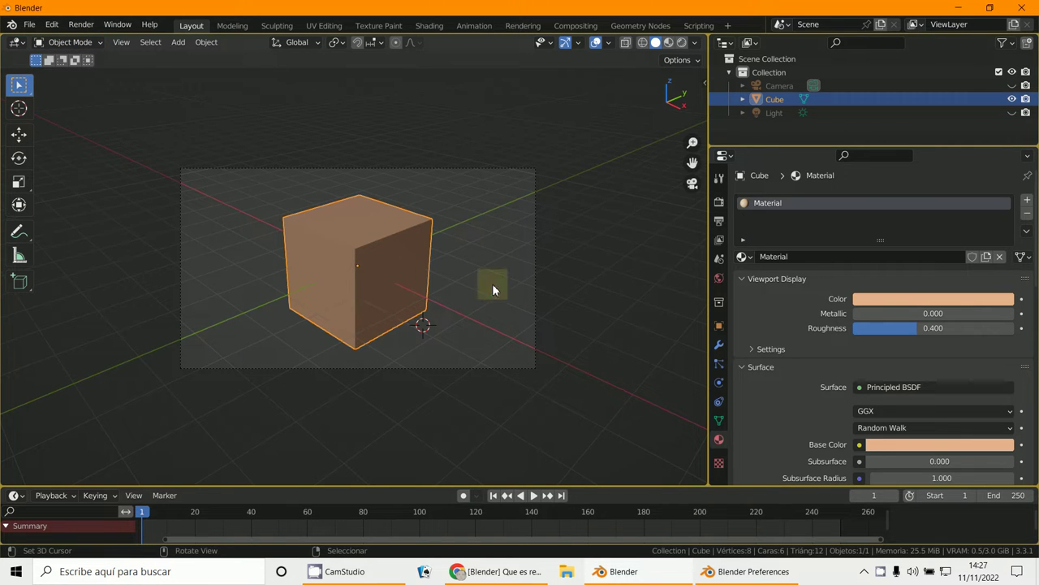
Step: Go back to the Keymap preferences and search the shortcuts by key-binding for A
click(617, 574)
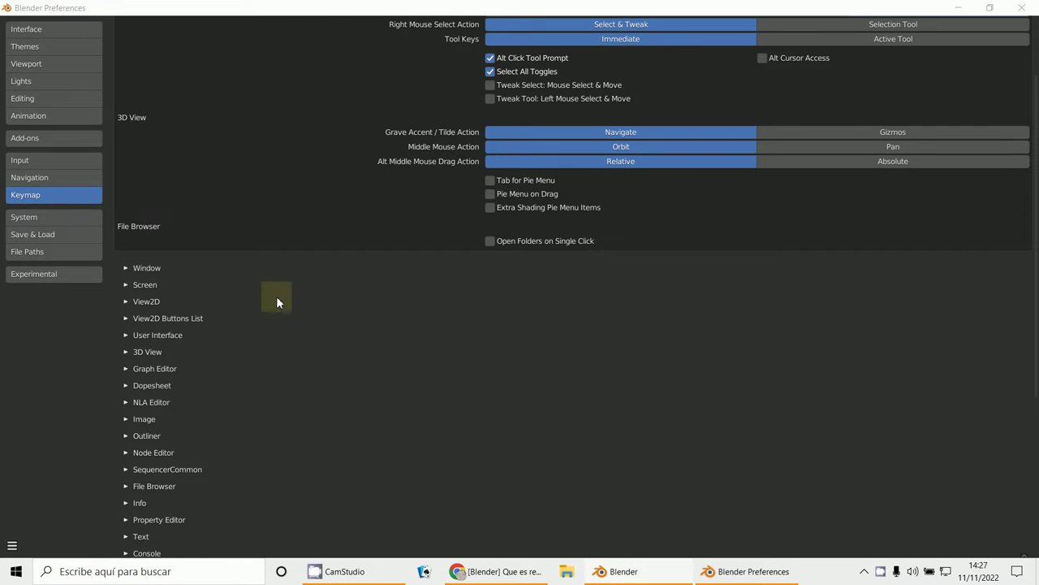
scroll(345, 336, up, 3)
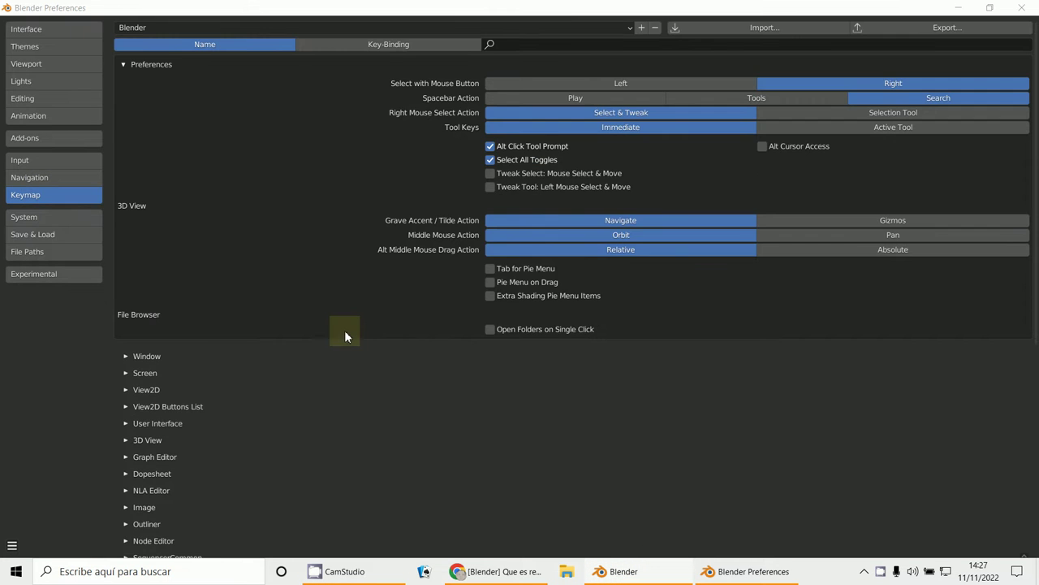
click(399, 47)
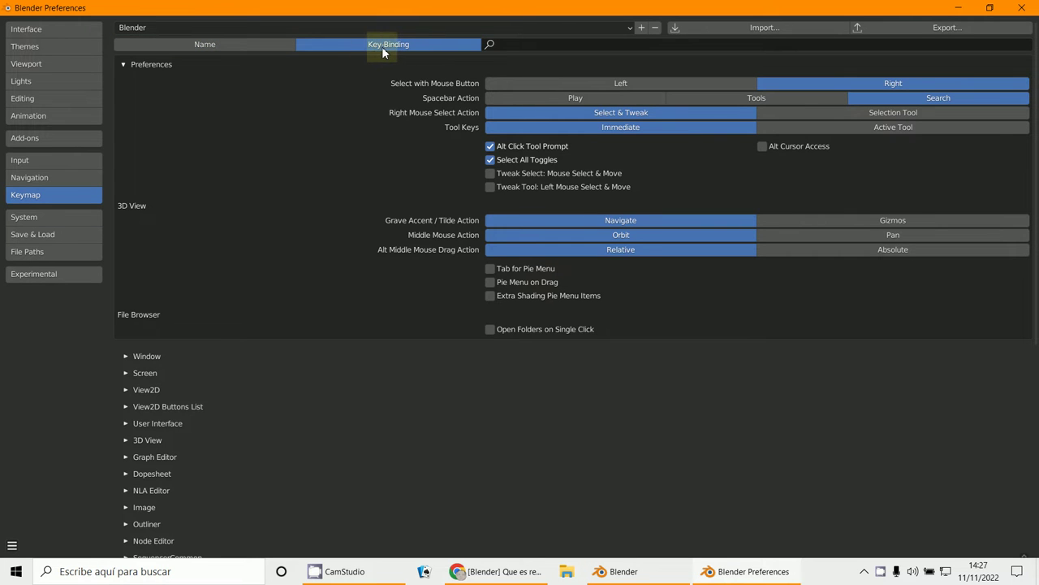
click(518, 43)
text(A)
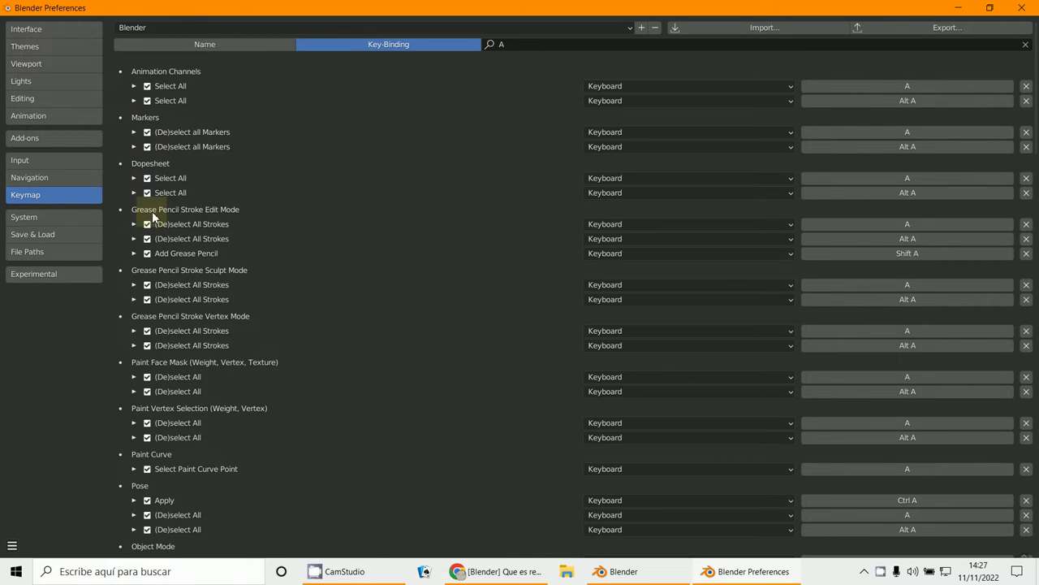
Step: Examine the shortcuts that use the A key across the editors and modes, and clear the search
scroll(185, 375, down, 15)
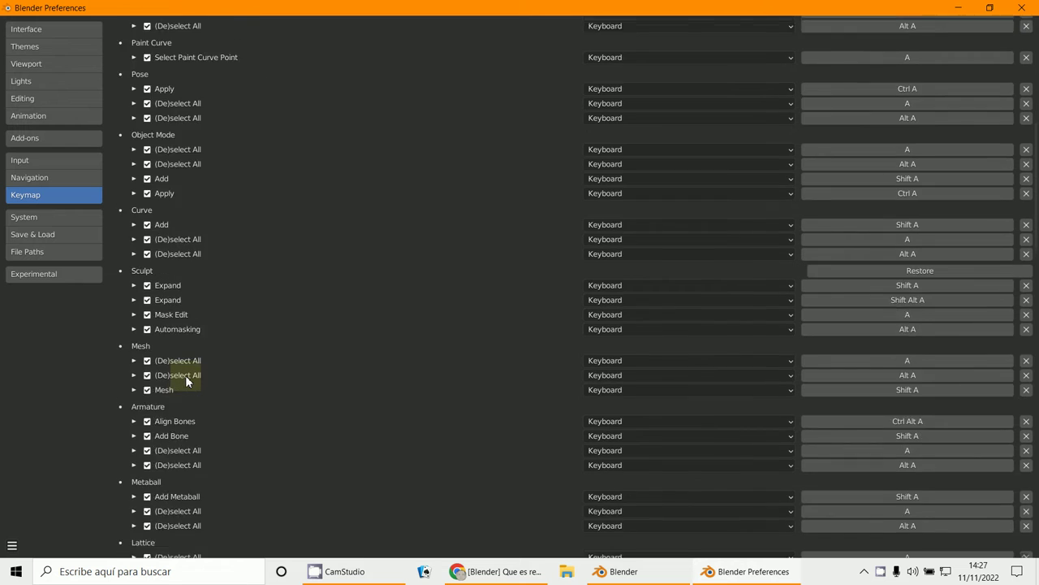
scroll(185, 375, down, 15)
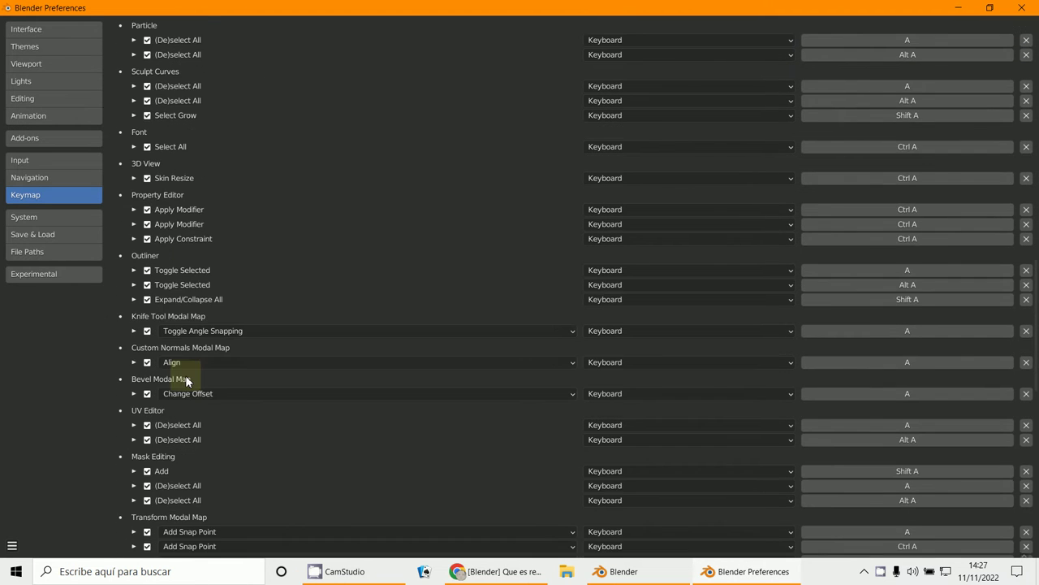
scroll(187, 378, down, 15)
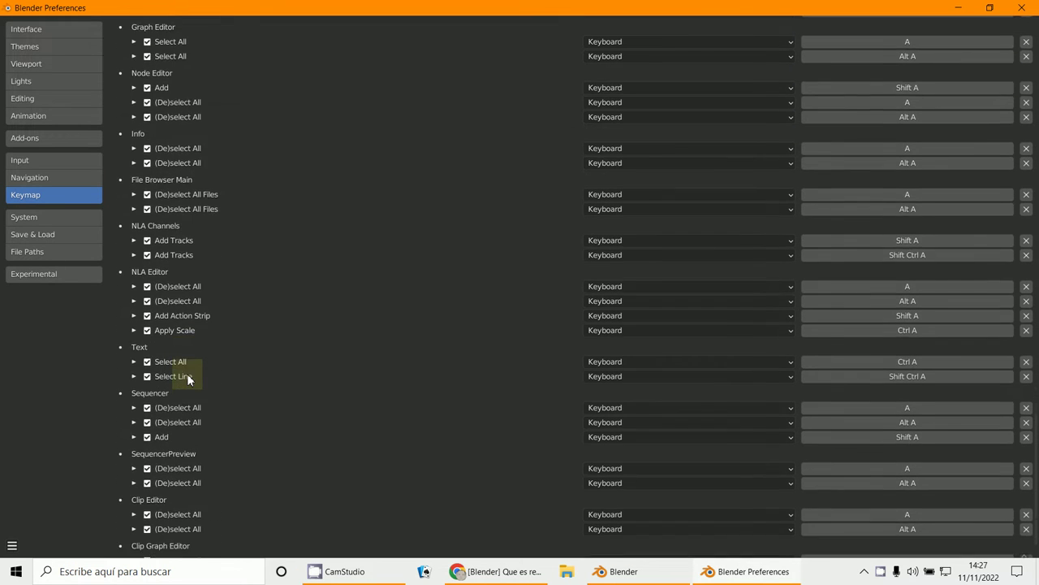
scroll(188, 379, up, 15)
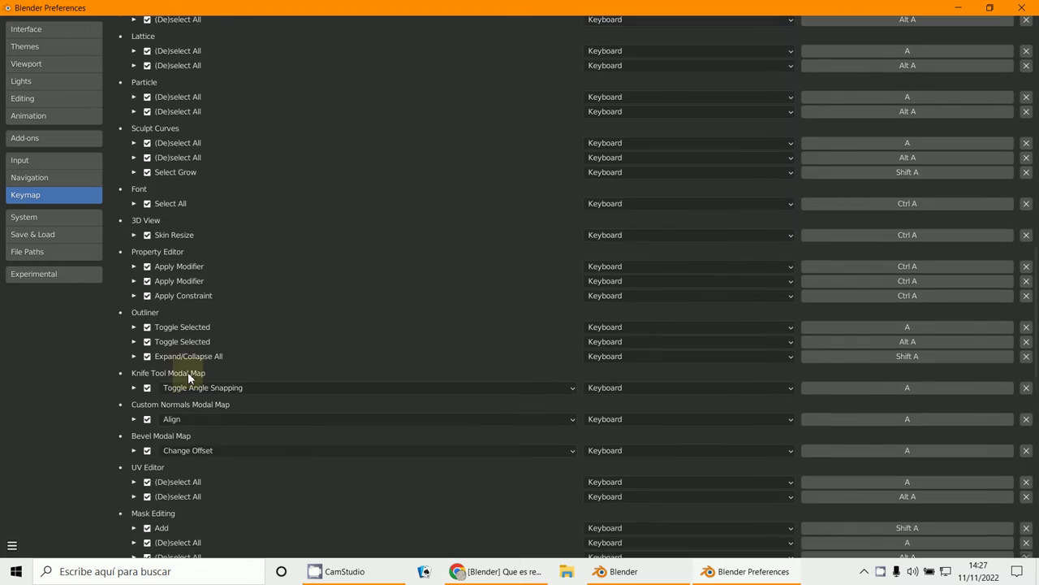
scroll(243, 349, up, 12)
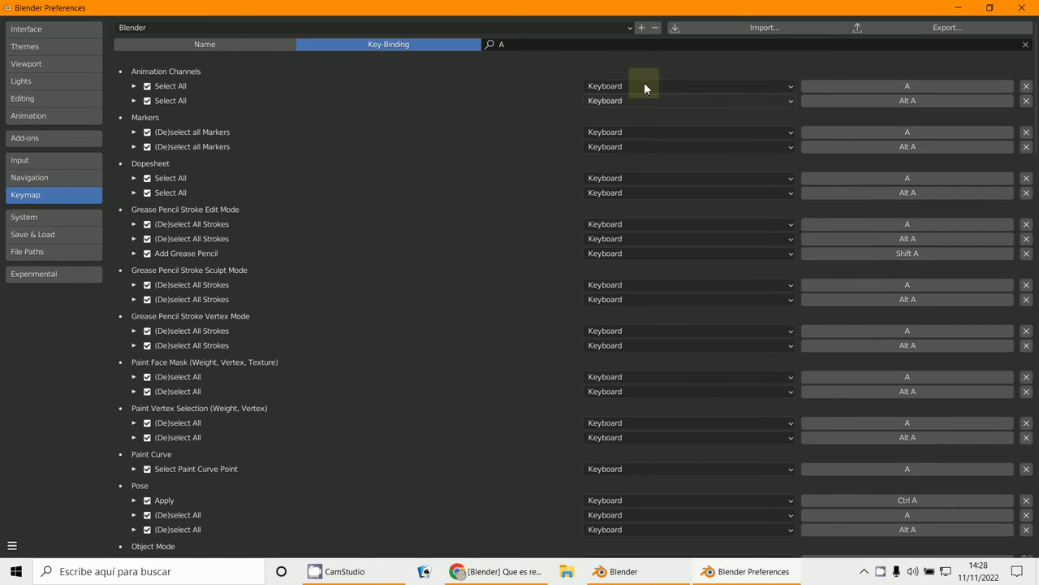
click(1025, 44)
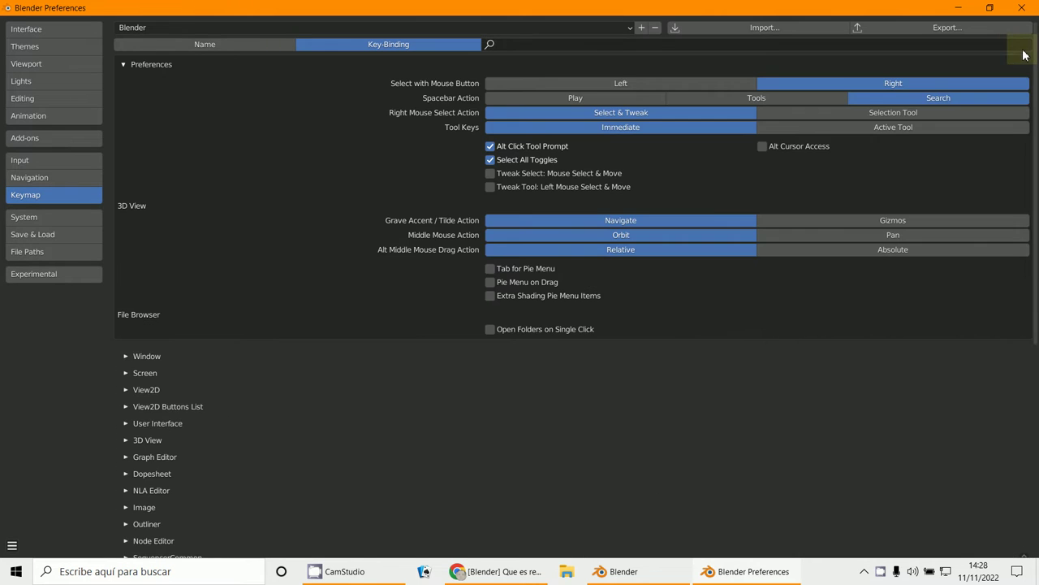
Step: Expand the Window keymap category and view the map type options of the New File shortcut
scroll(488, 418, down, 2)
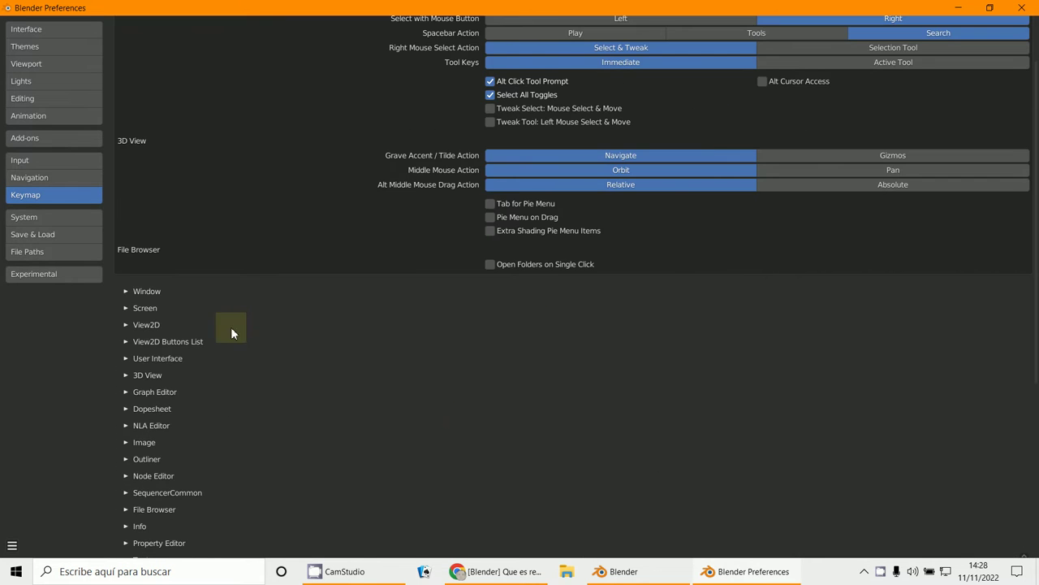
click(127, 291)
scroll(186, 298, down, 2)
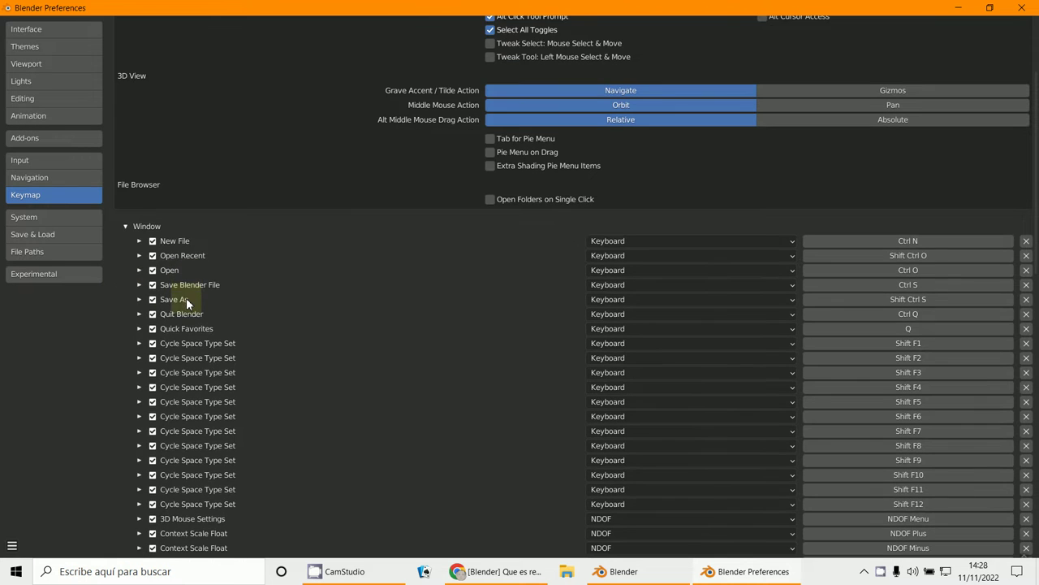
scroll(208, 257, down, 2)
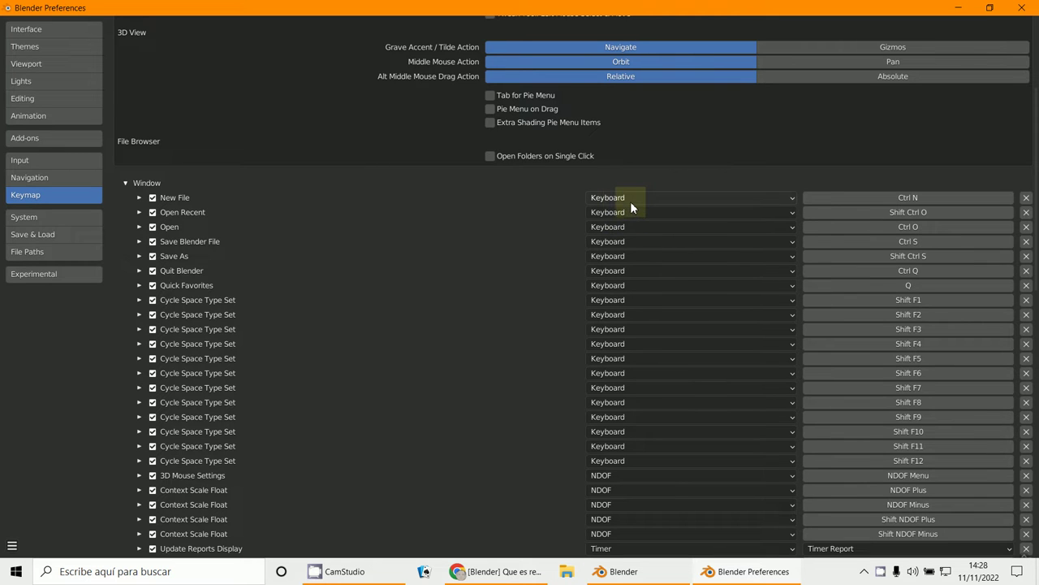
click(631, 202)
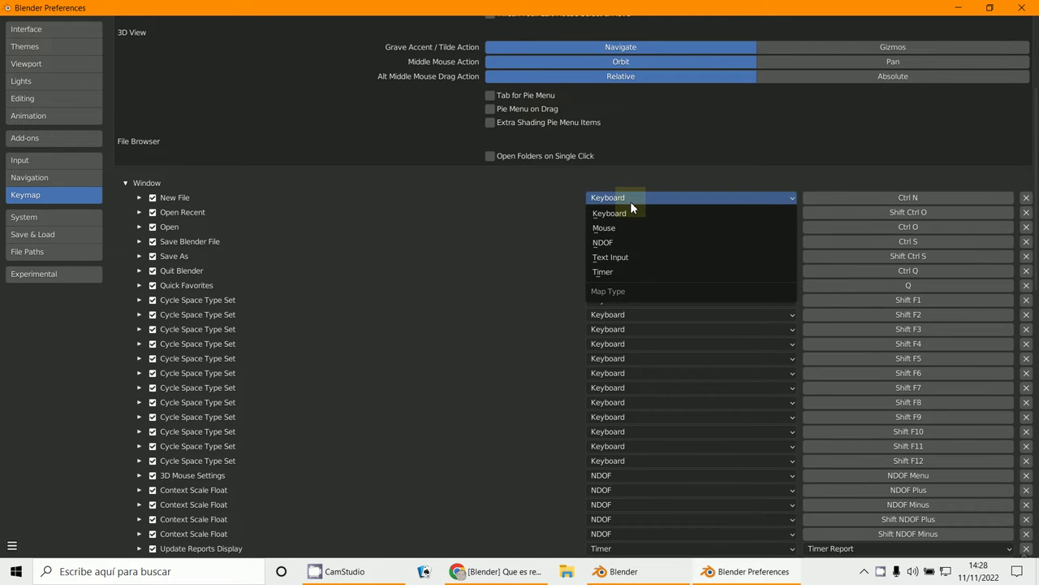
Step: Look through the rest of the Window shortcuts and collapse the category
scroll(465, 376, down, 5)
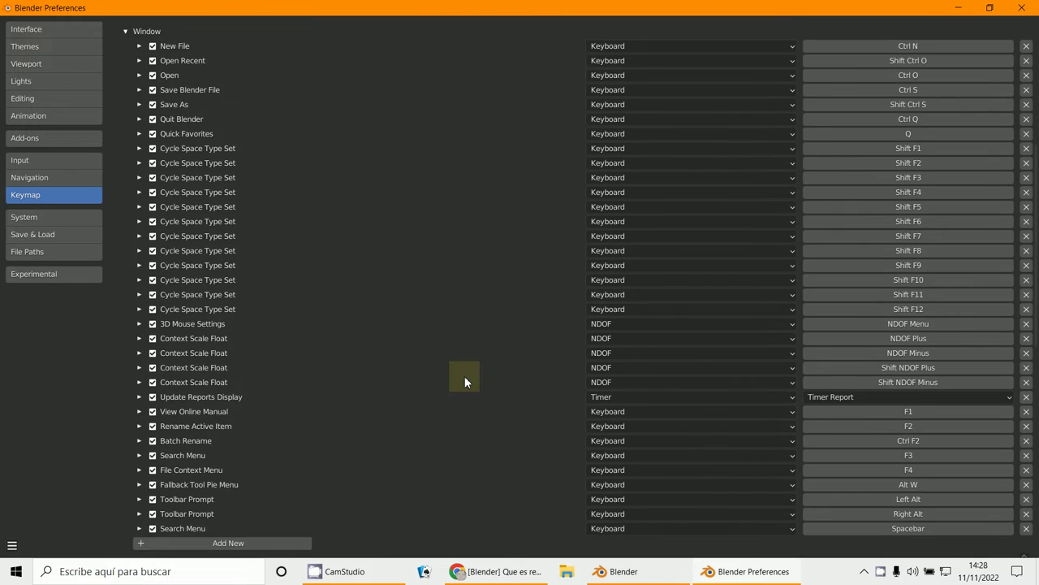
scroll(573, 455, down, 3)
scroll(634, 449, up, 4)
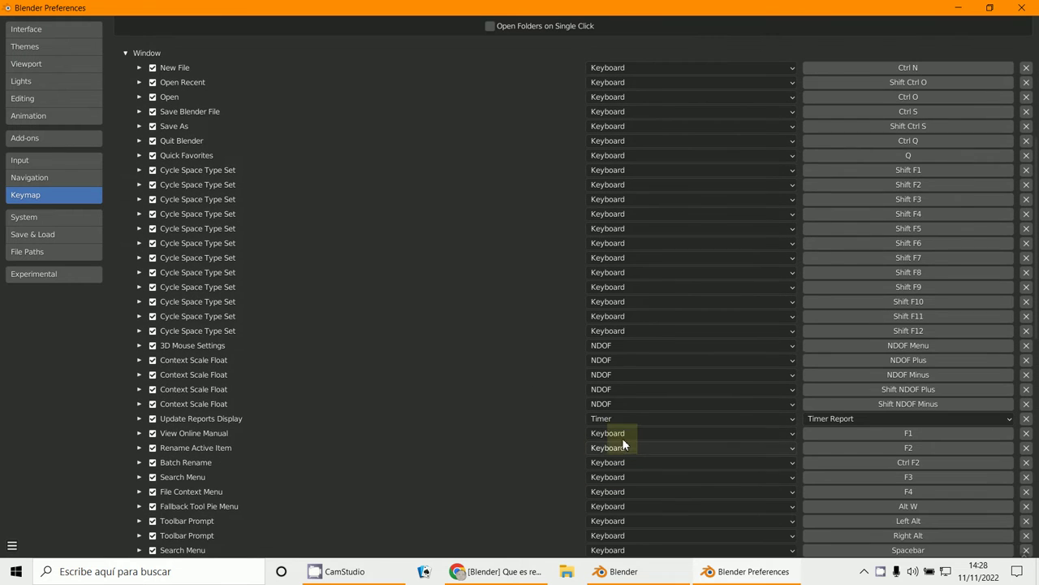
scroll(393, 310, up, 3)
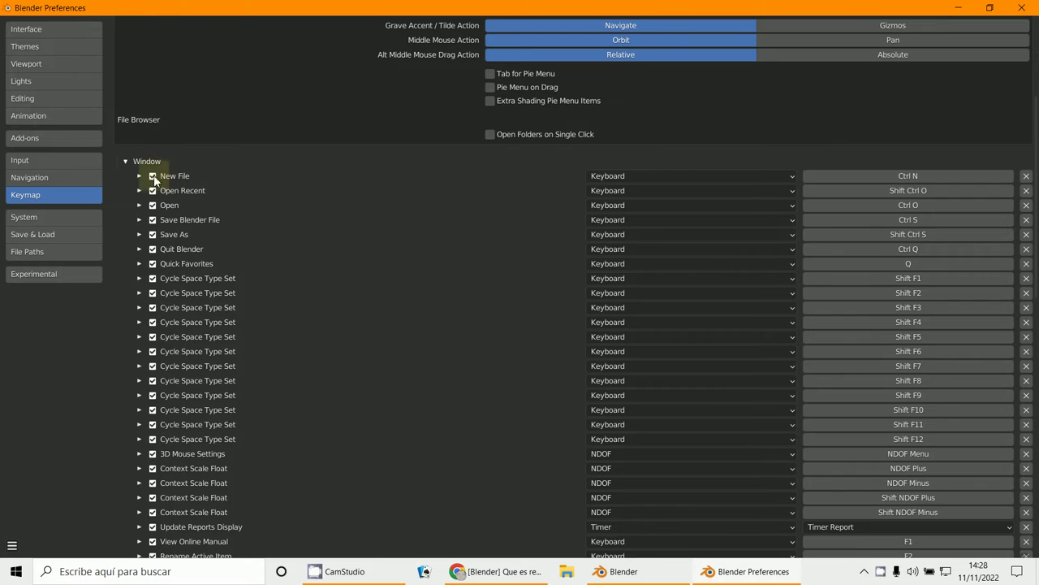
click(130, 161)
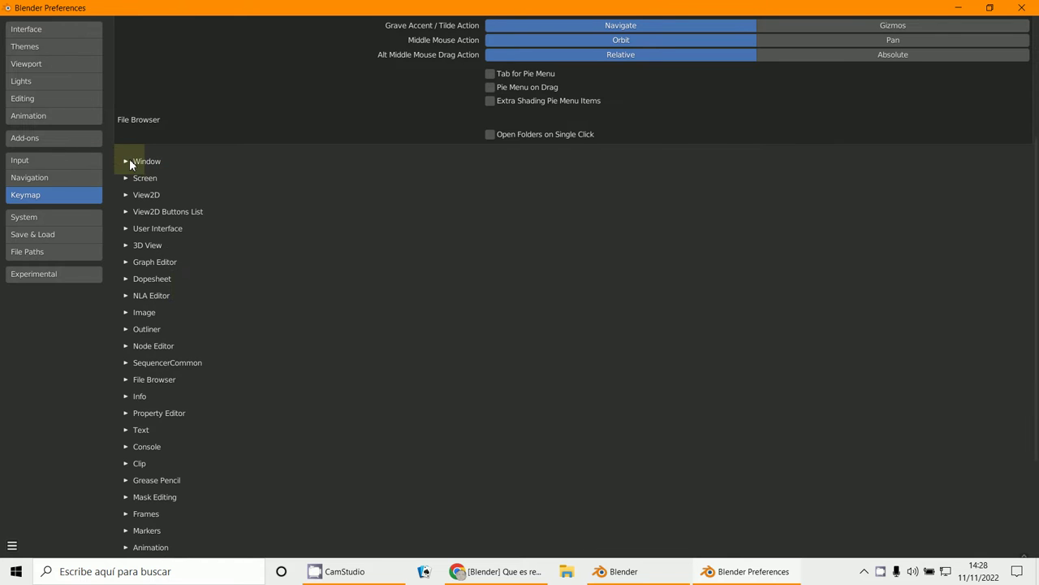
Step: Expand the 3D View keymap category and check the 3D viewport in the main window before returning to the preferences
click(127, 245)
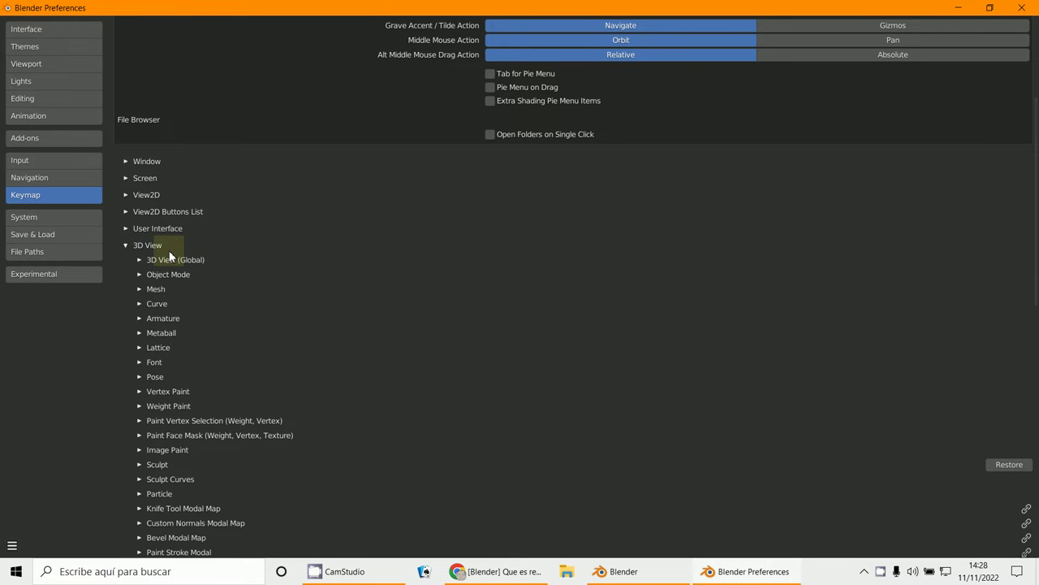
scroll(168, 256, down, 1)
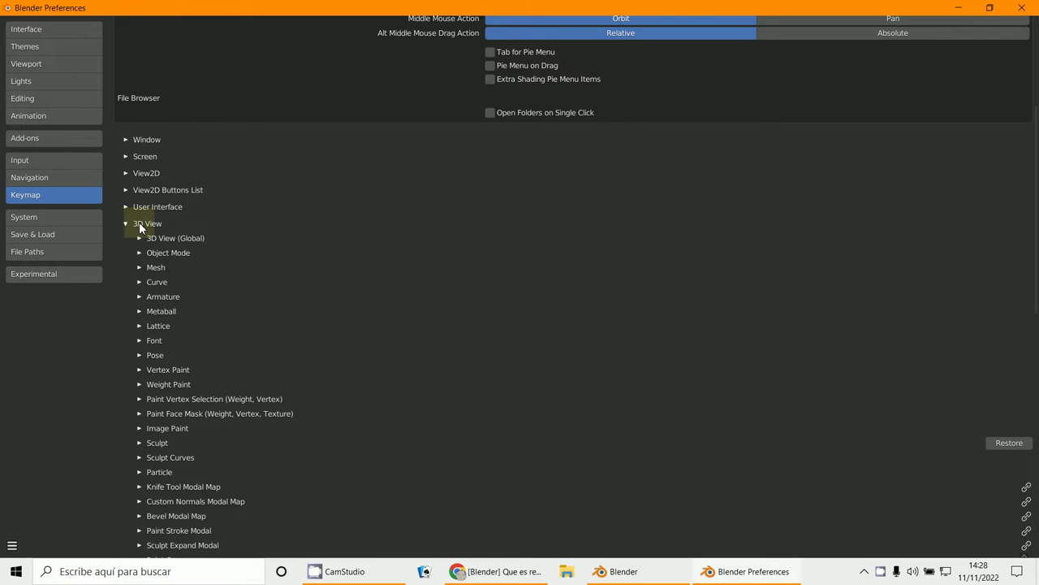
click(710, 575)
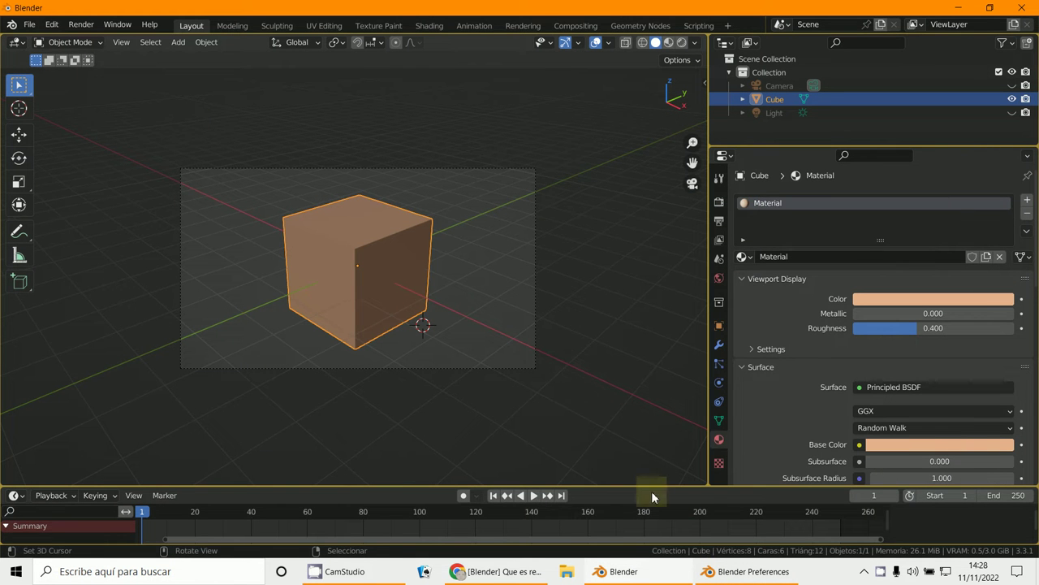
click(783, 572)
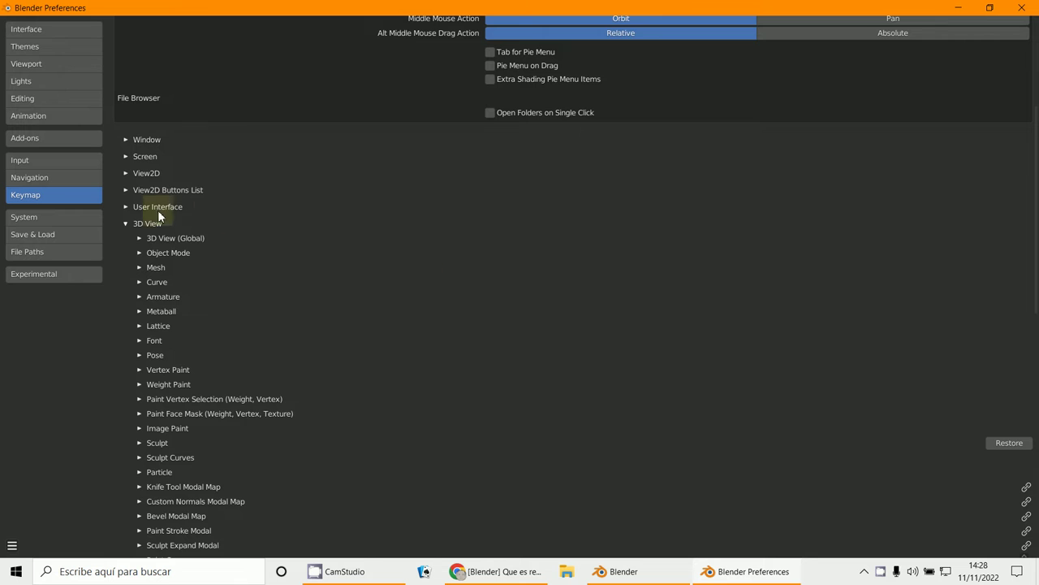
Step: Look over the 3D View subcategories and expand 3D View (Global) to examine its shortcuts
scroll(159, 325, down, 3)
scroll(167, 343, up, 3)
click(140, 237)
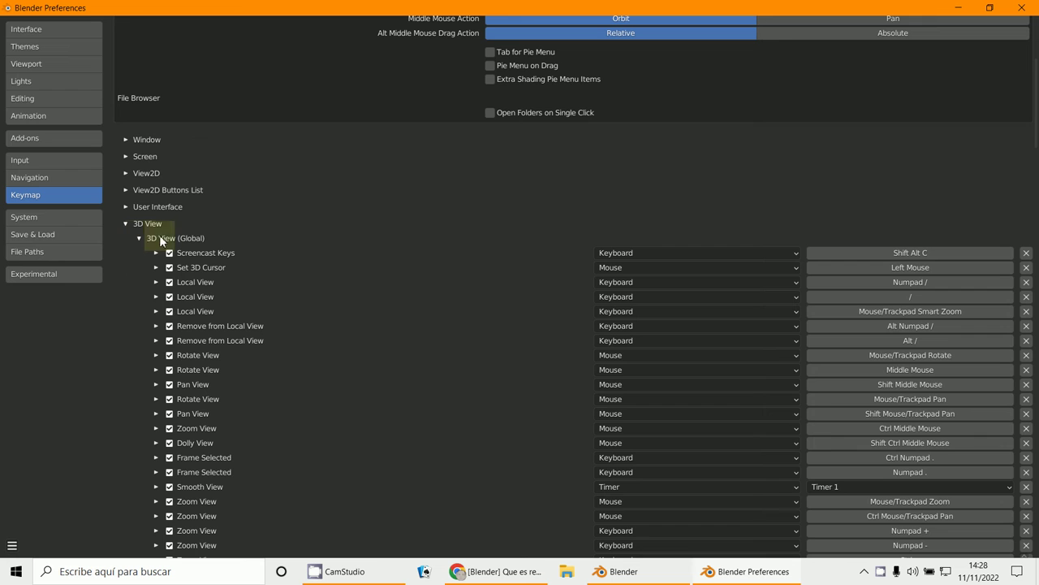
scroll(554, 370, down, 2)
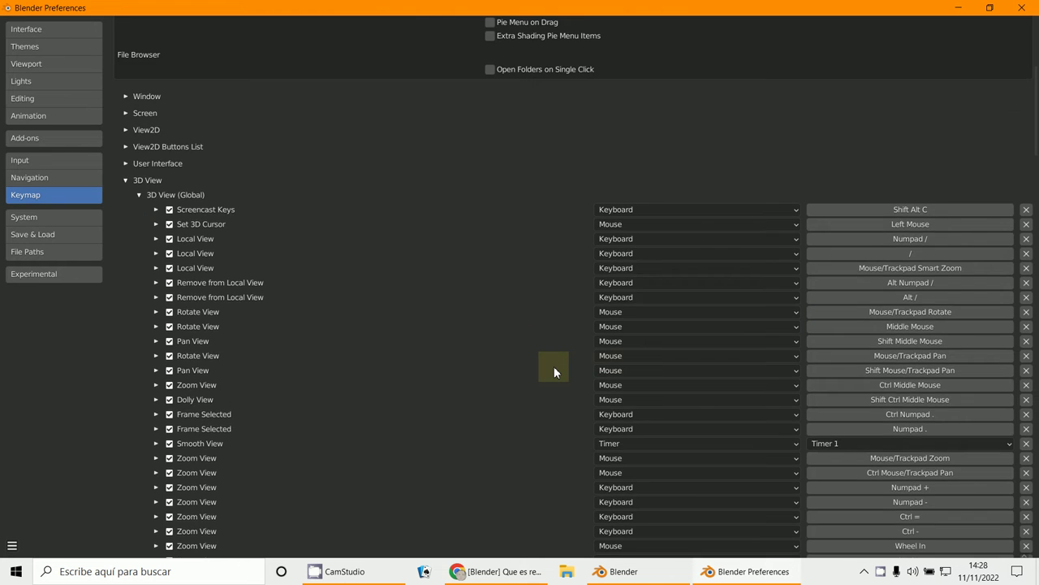
Step: Look through the 3D View (Global) shortcuts, including the view rotation, pan and zoom entries, and collapse the subcategory
scroll(554, 371, down, 2)
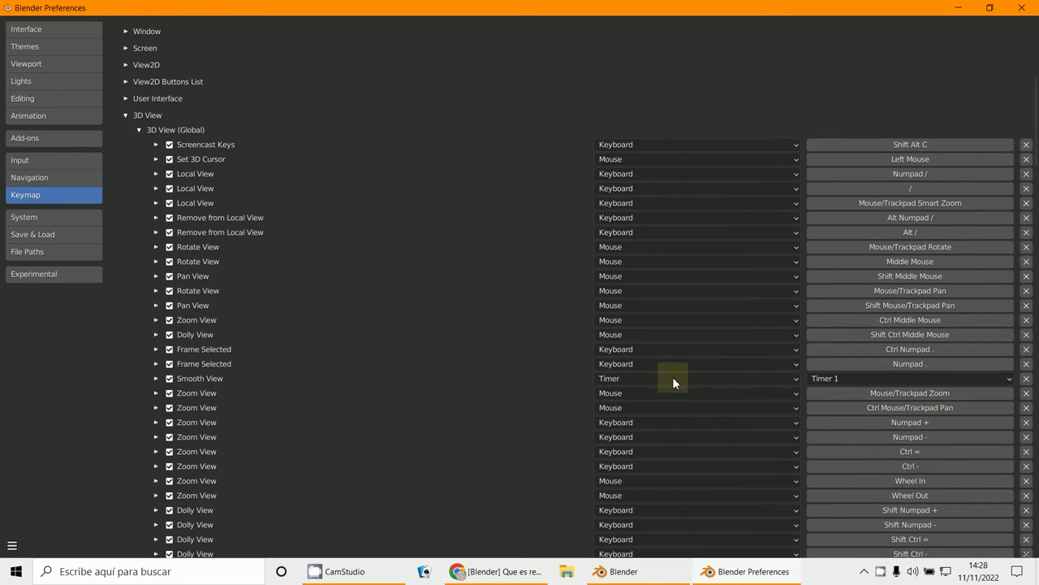
scroll(233, 337, down, 6)
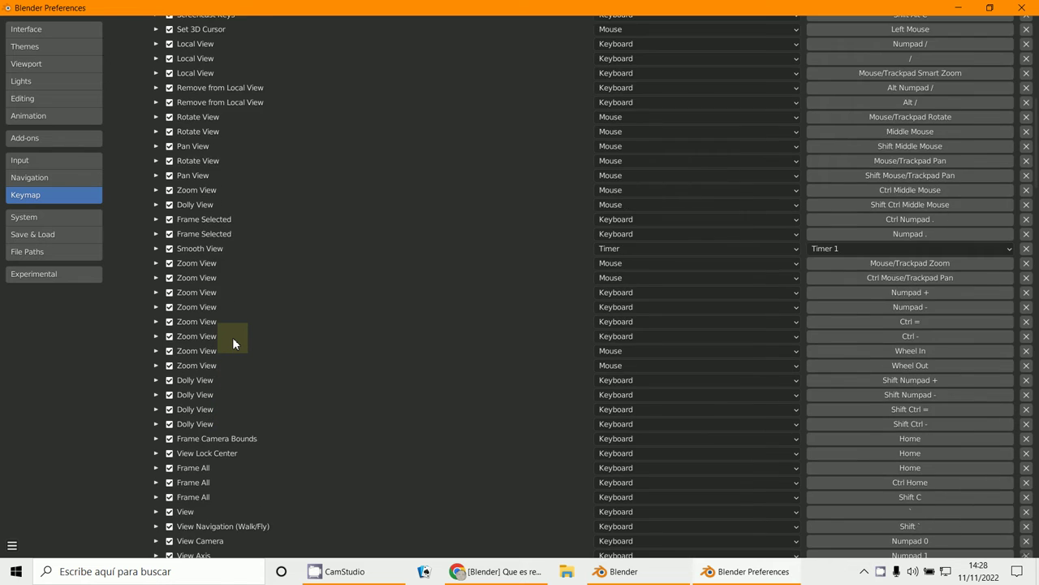
scroll(232, 337, up, 3)
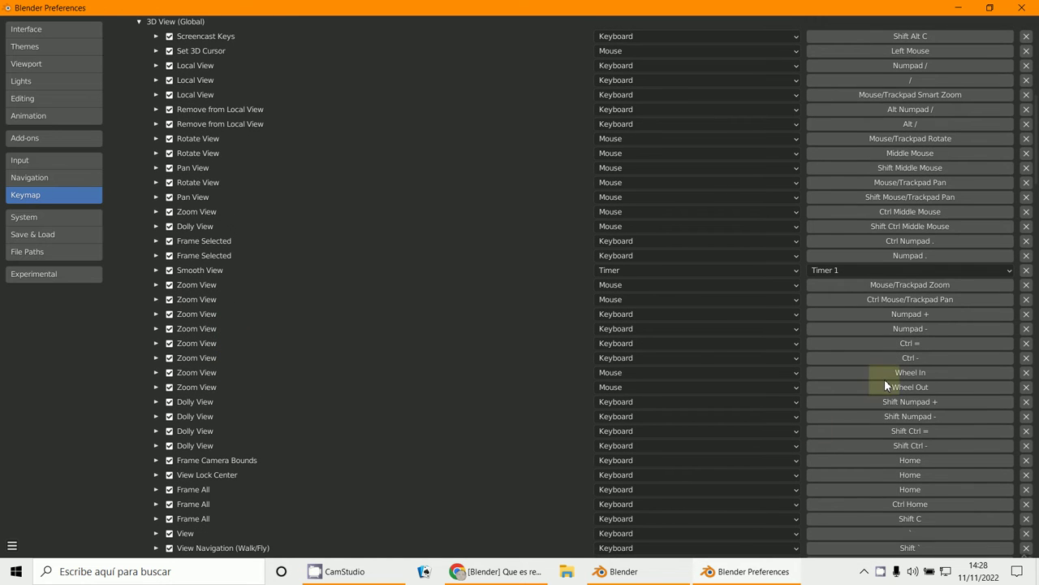
scroll(884, 378, up, 1)
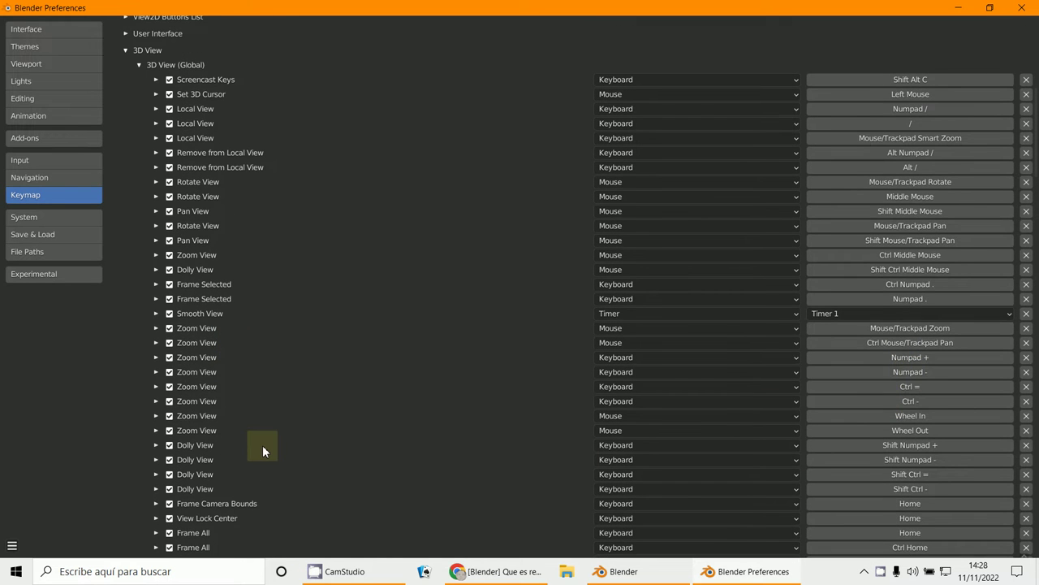
scroll(262, 446, down, 8)
scroll(263, 445, up, 13)
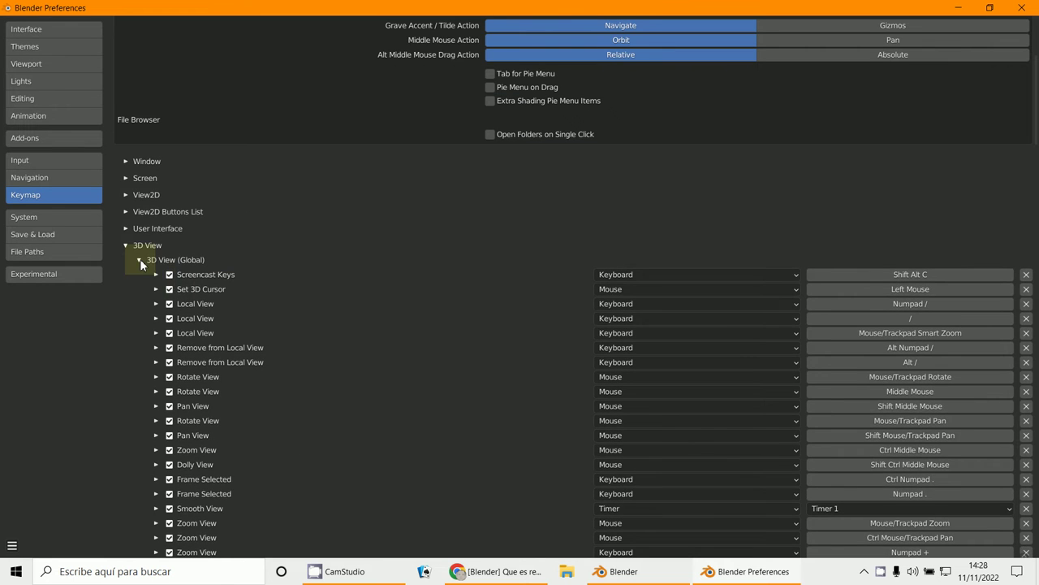
click(140, 259)
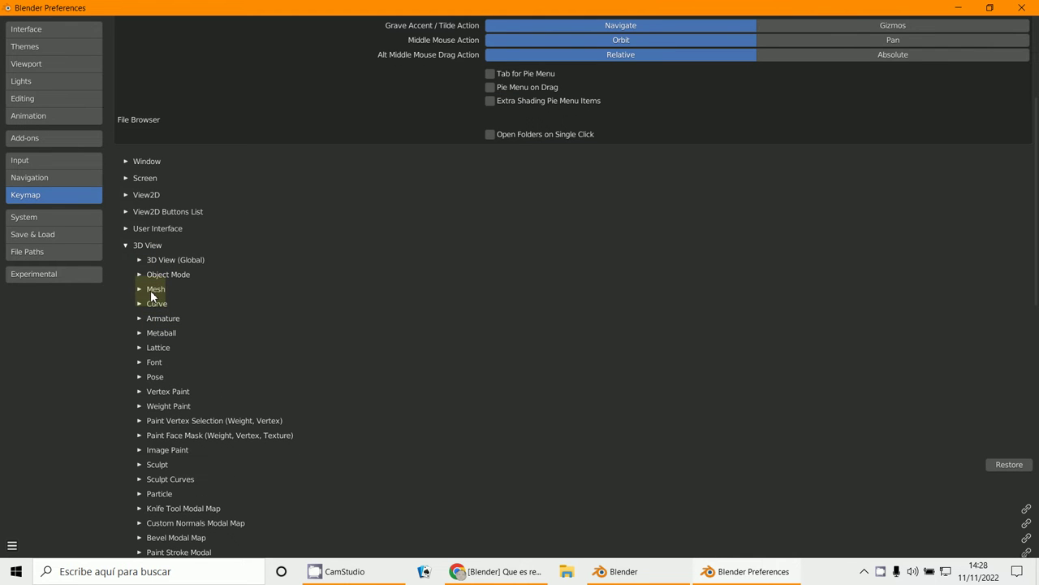
Step: Expand the Mesh subcategory of 3D View and look over its list of mesh editing tool entries
click(140, 289)
scroll(199, 335, down, 4)
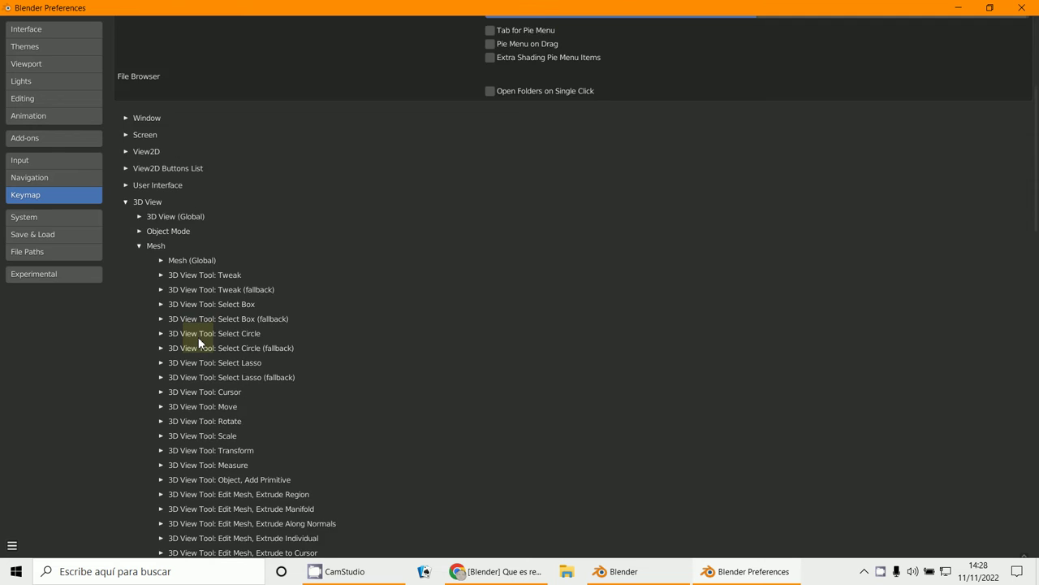
scroll(201, 345, down, 7)
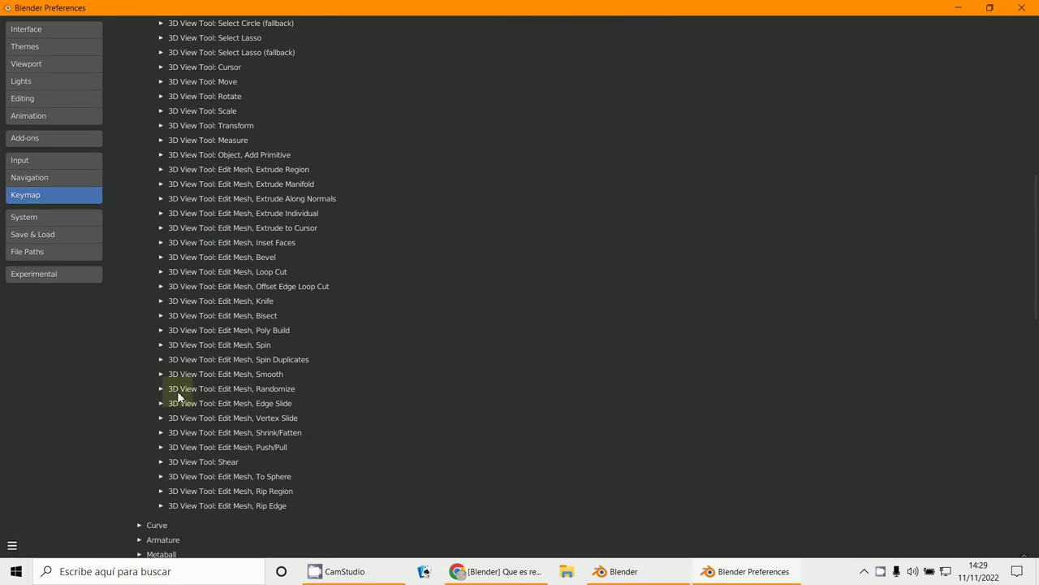
scroll(258, 457, down, 2)
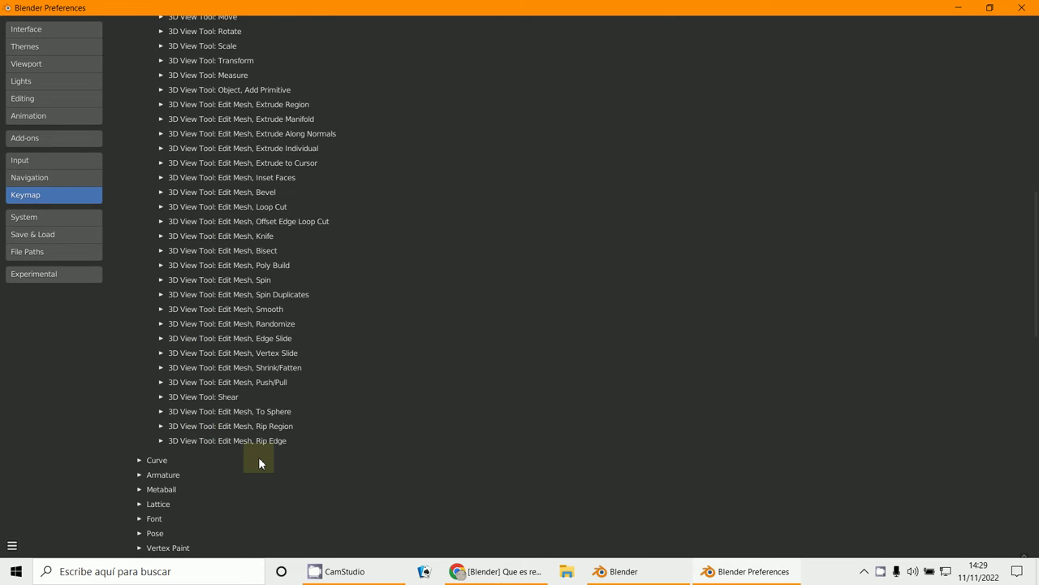
scroll(258, 456, up, 1)
scroll(258, 457, up, 12)
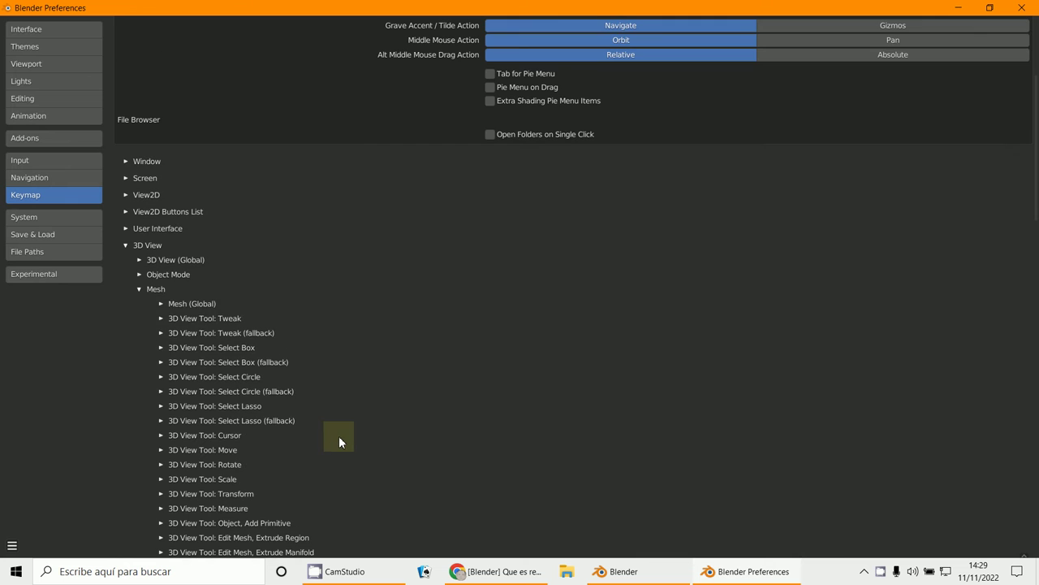
Step: Expand Mesh (Global) and read through its shortcuts down to the end of the group
click(161, 304)
scroll(952, 407, down, 3)
scroll(953, 406, up, 1)
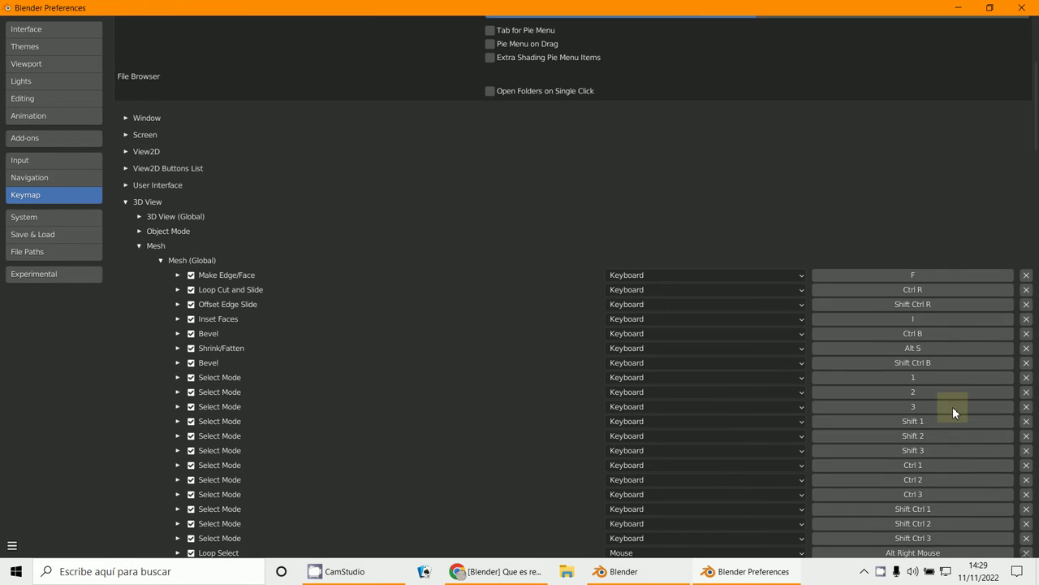
scroll(952, 406, down, 4)
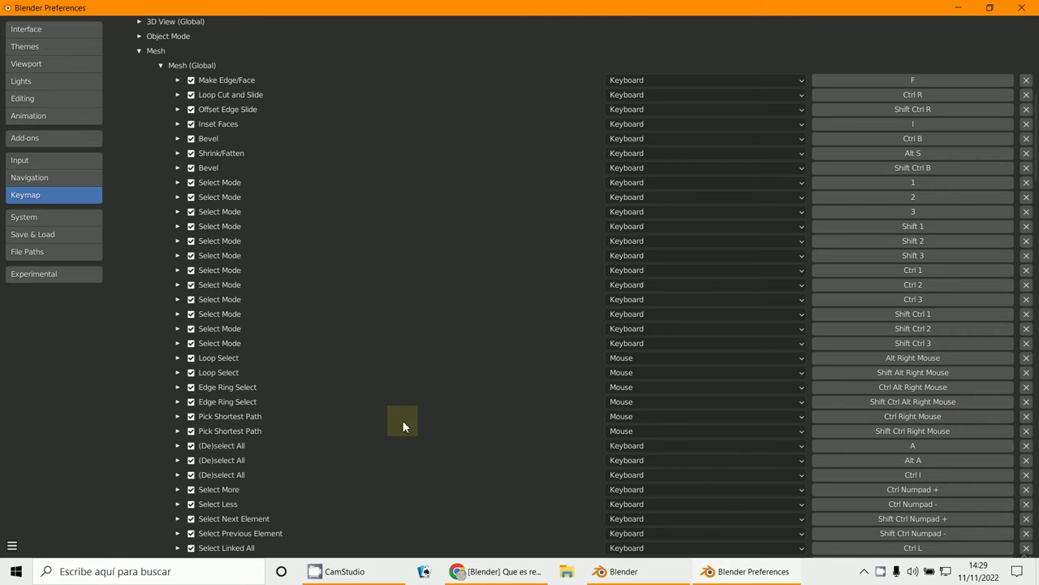
scroll(406, 420, down, 5)
scroll(816, 457, down, 10)
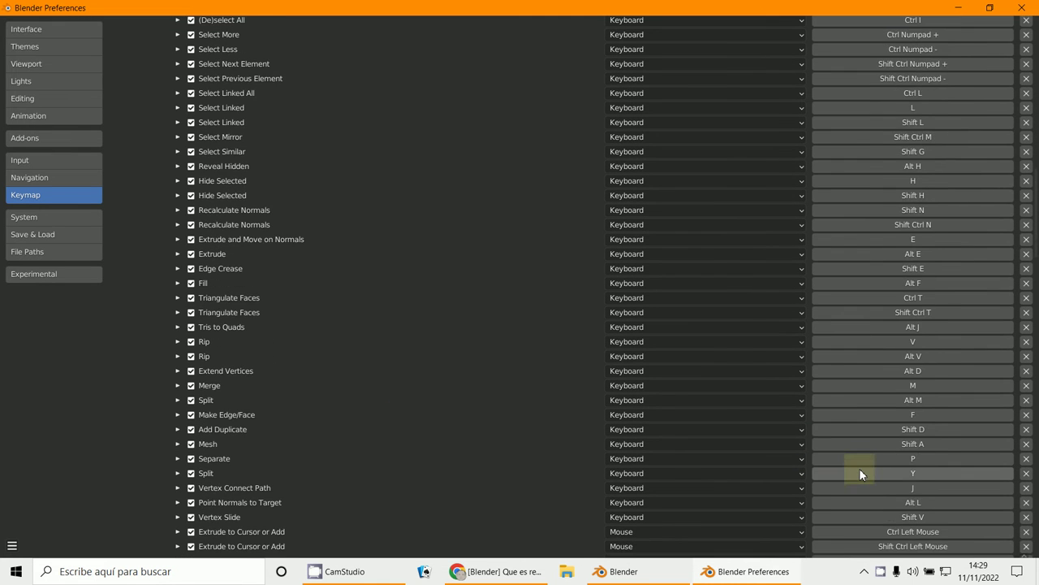
scroll(984, 490, down, 4)
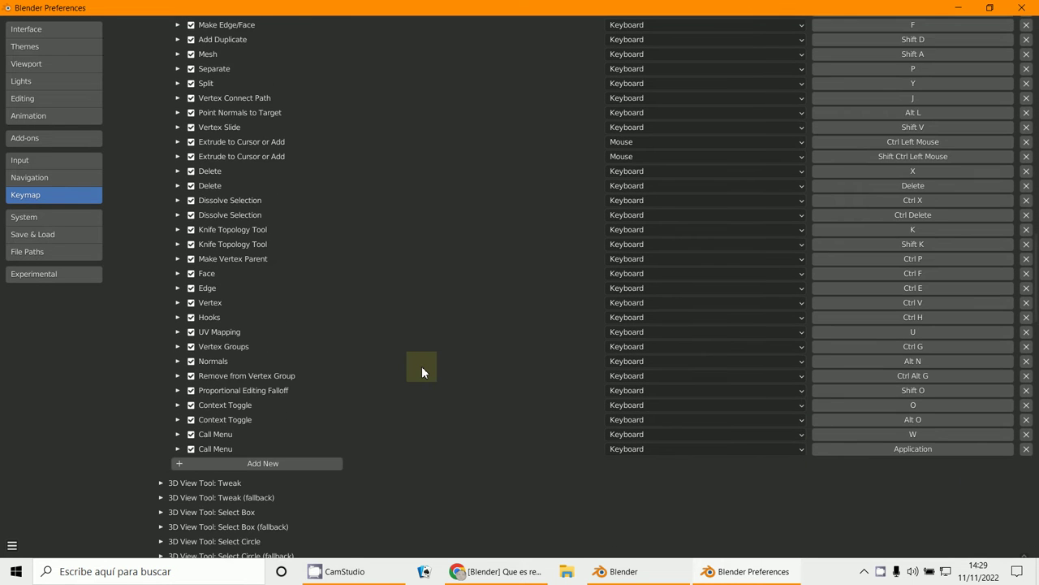
scroll(422, 366, up, 10)
scroll(434, 367, up, 13)
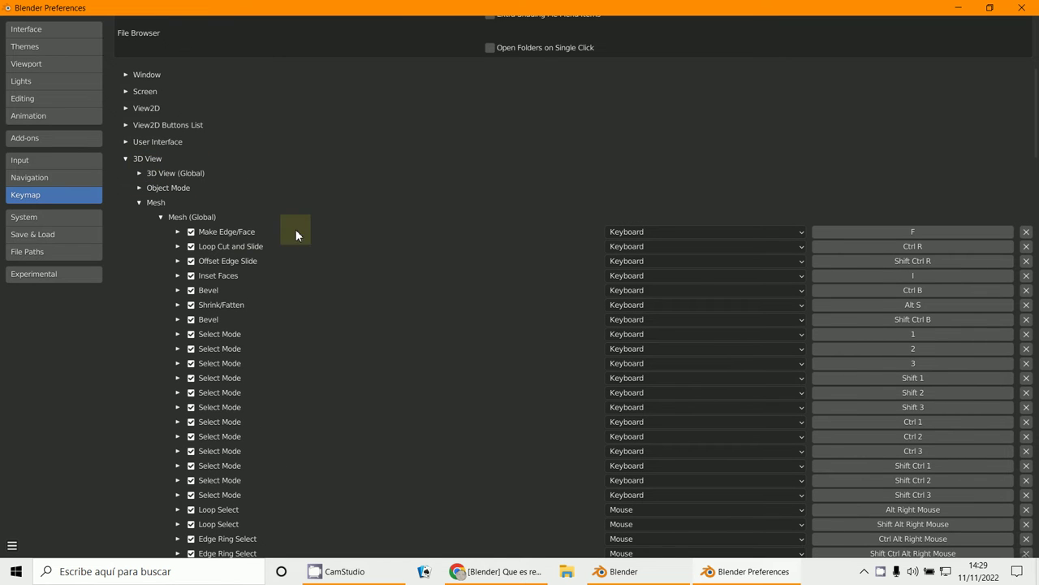
Step: Review the Mesh (Global) key assignments again, from the Select Mode entries to the Call Menu entries
scroll(913, 297, down, 7)
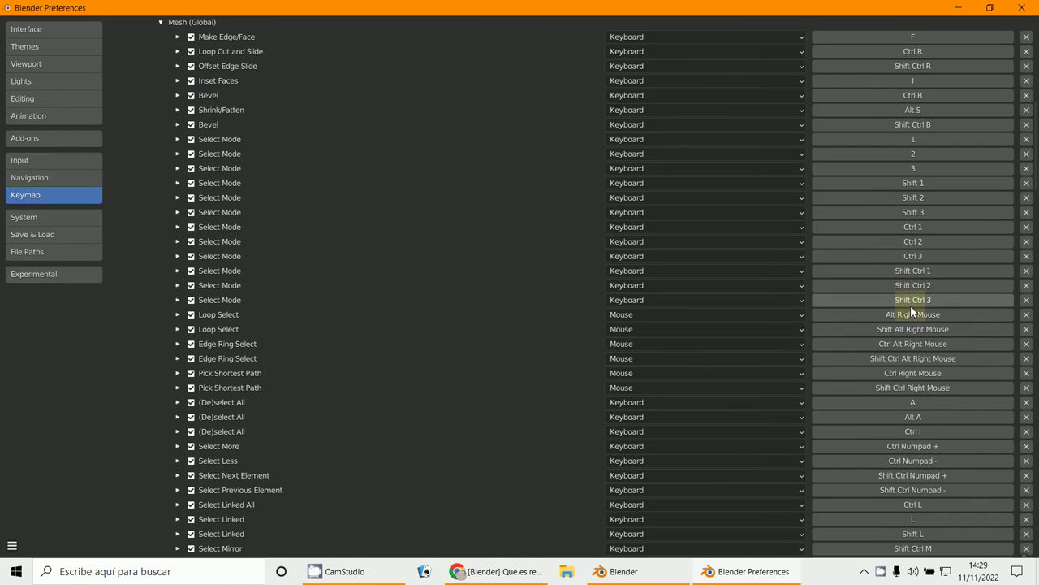
scroll(942, 244, down, 3)
scroll(932, 357, down, 17)
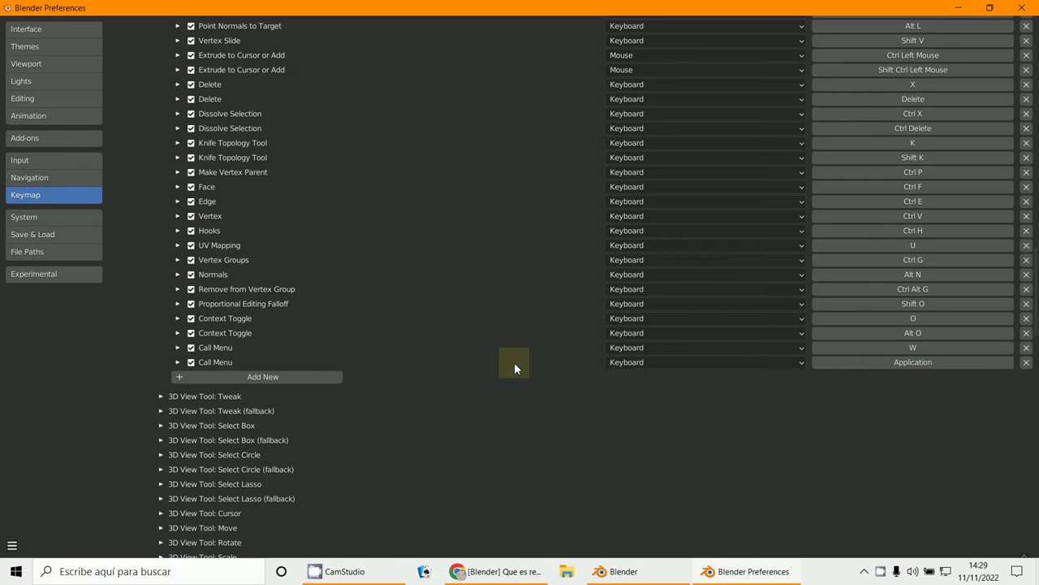
scroll(297, 366, up, 18)
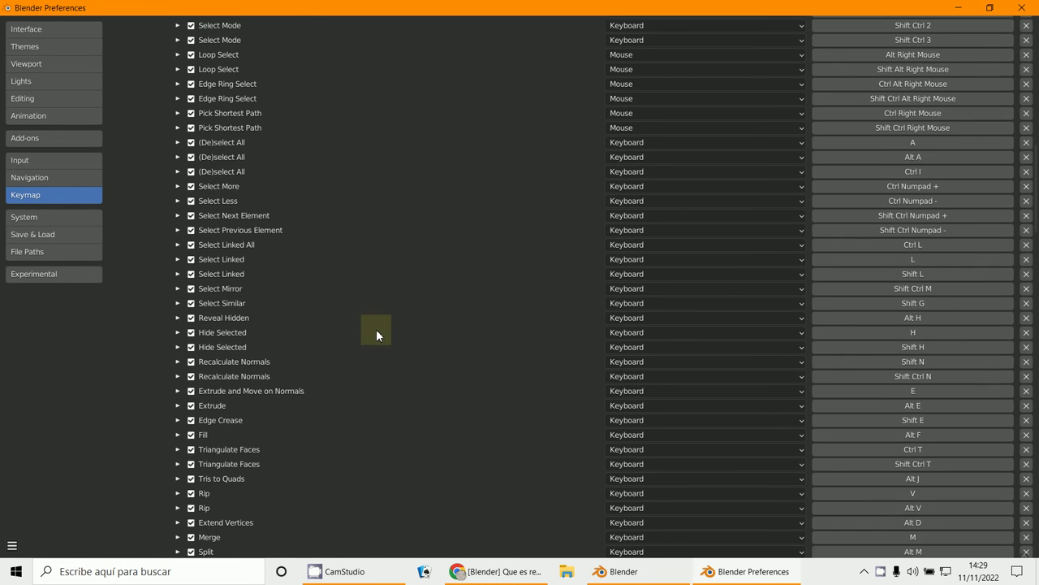
scroll(418, 323, up, 9)
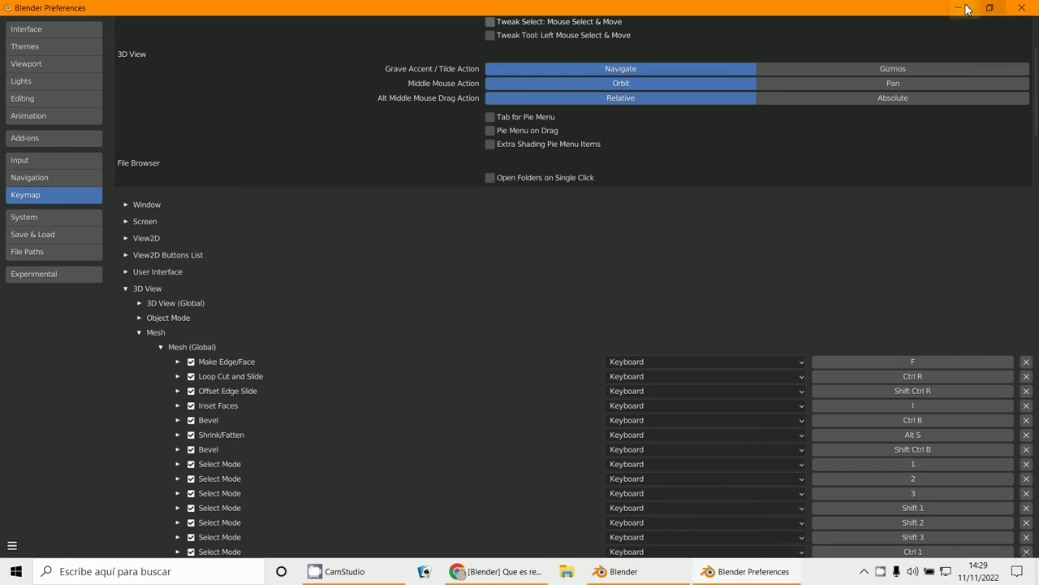
Step: Minimize and reopen the Preferences window, review the general Keymap options such as Spacebar Action, and close the window
click(959, 10)
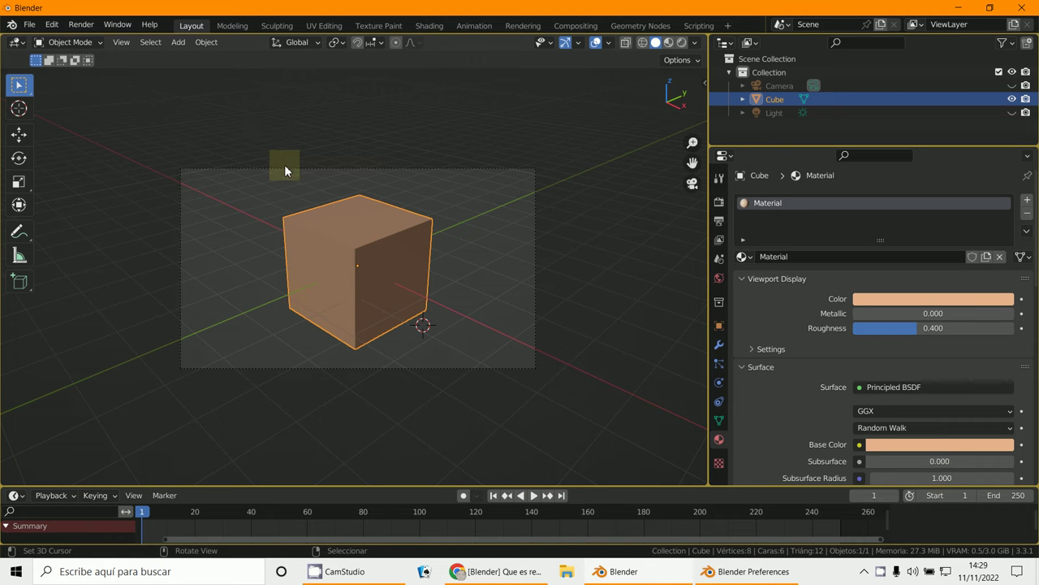
click(52, 25)
click(70, 230)
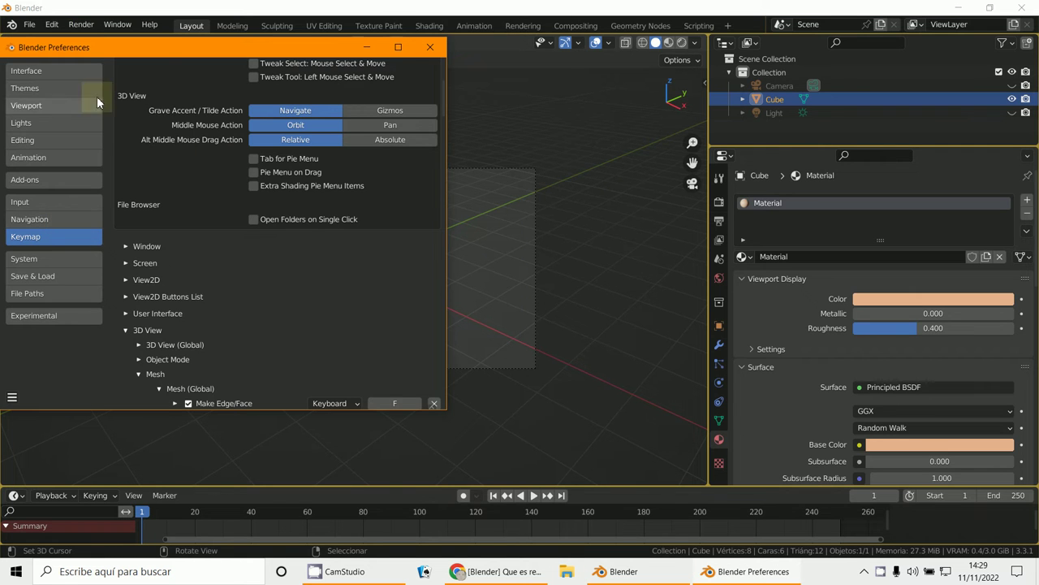
scroll(128, 157, up, 5)
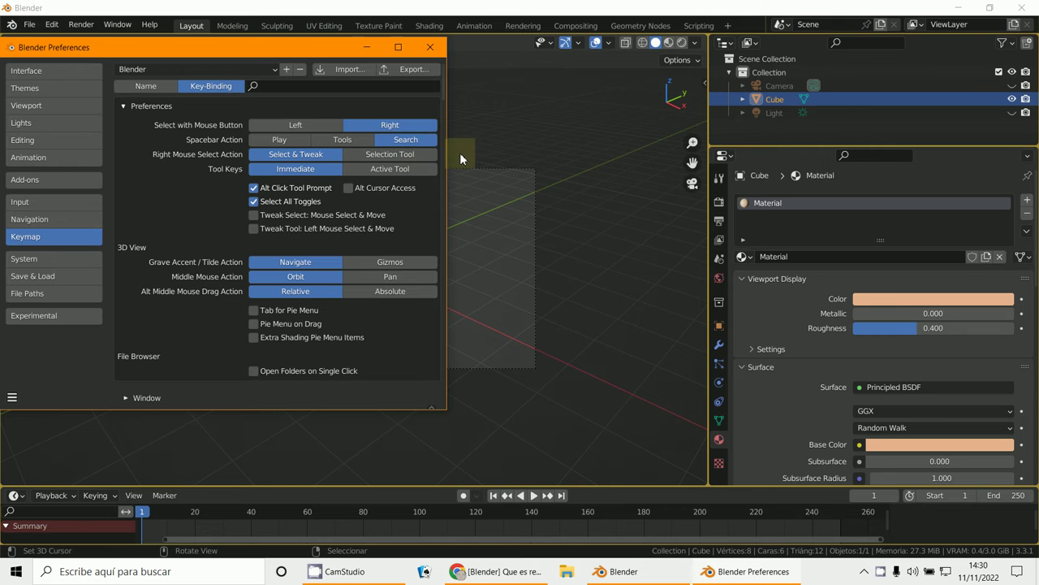
click(430, 46)
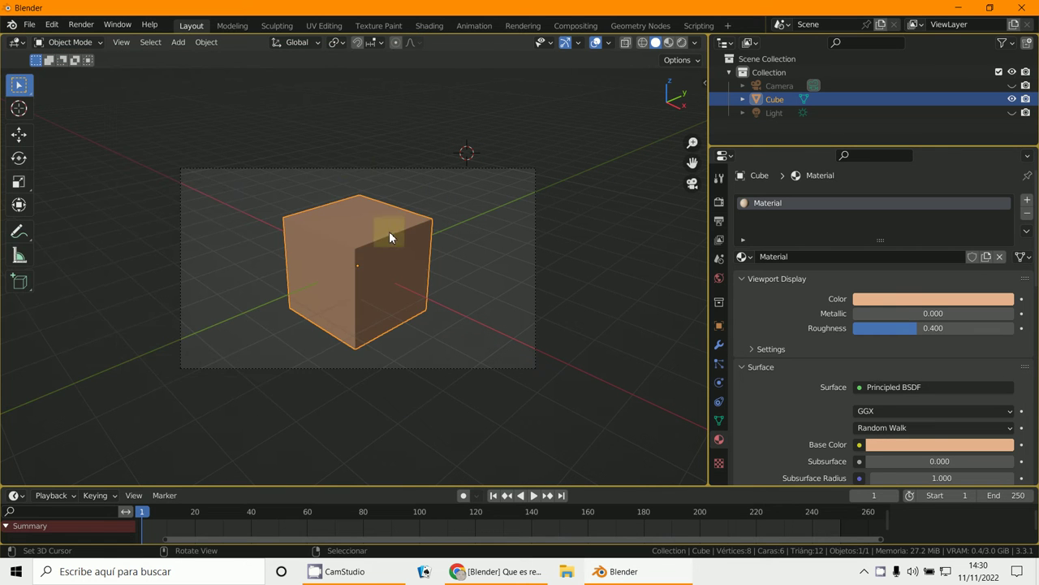
Step: Open the operator search over the 3D viewport and search for "cilinder"
key(F3)
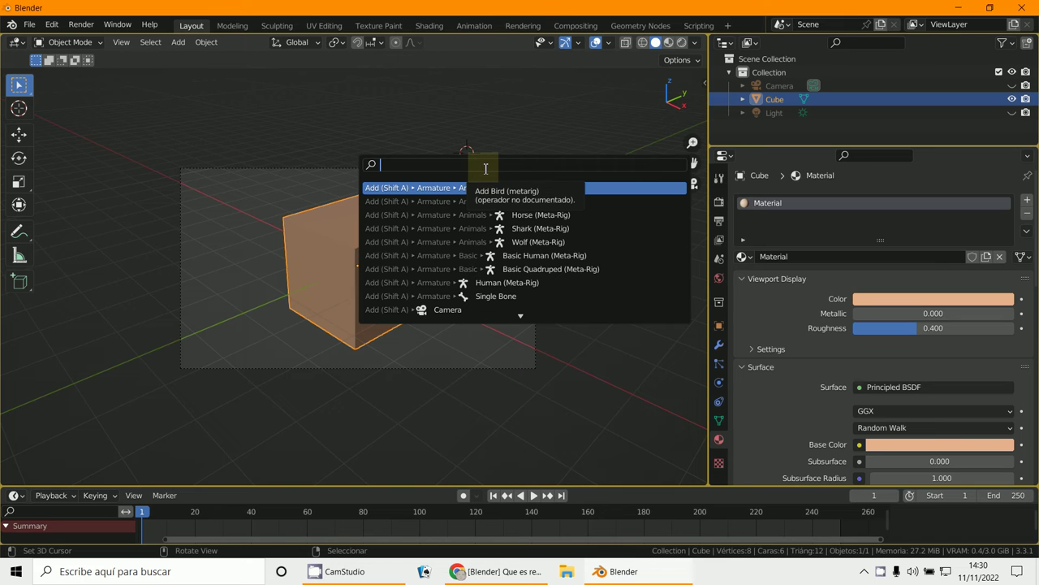
text(cilind)
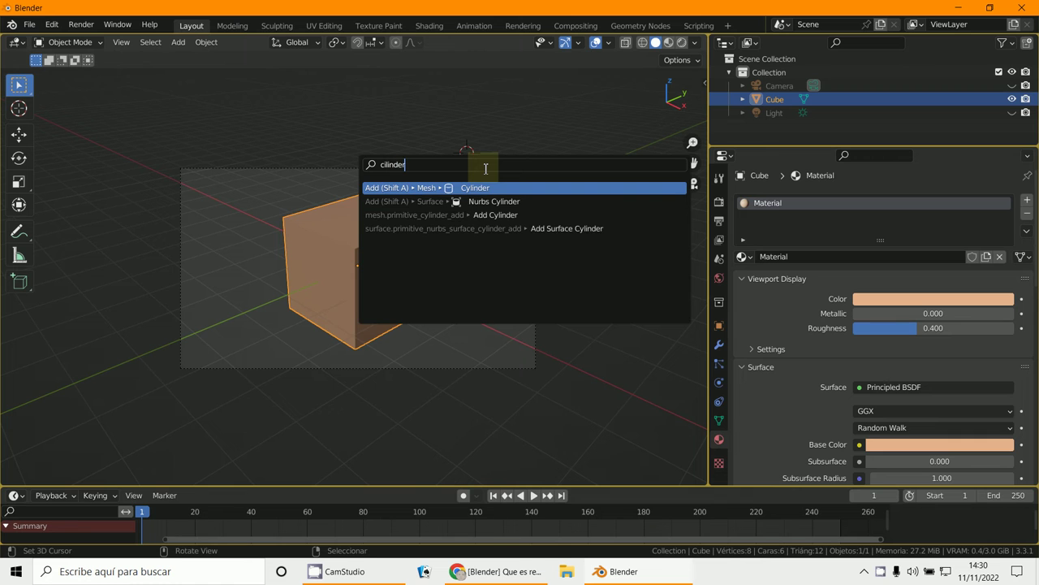
text(er)
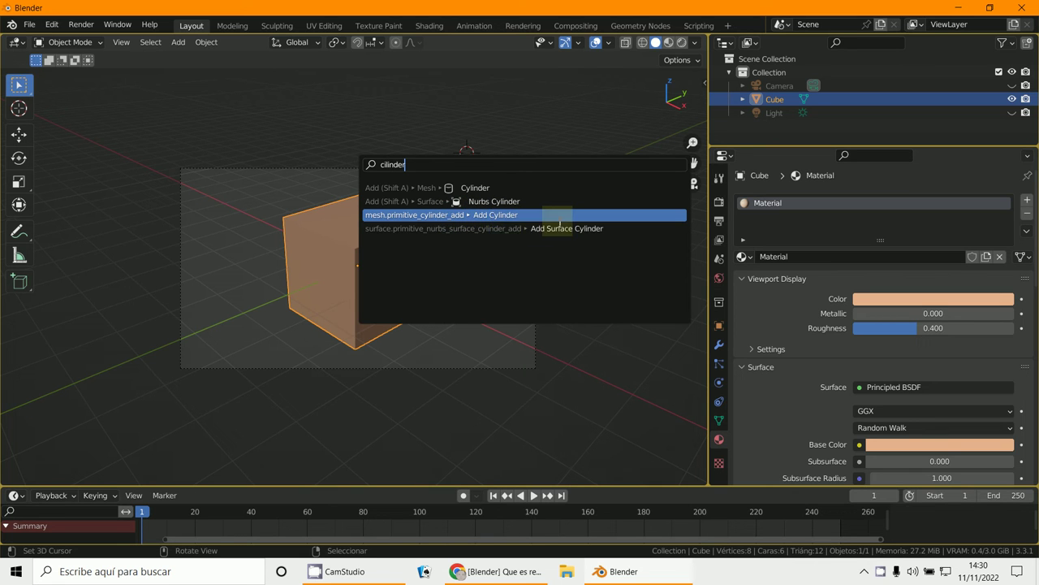
Step: Replace the search term with "move" and look through the matching operators and their shortcuts, including Move to Collection
drag(369, 168, 437, 175)
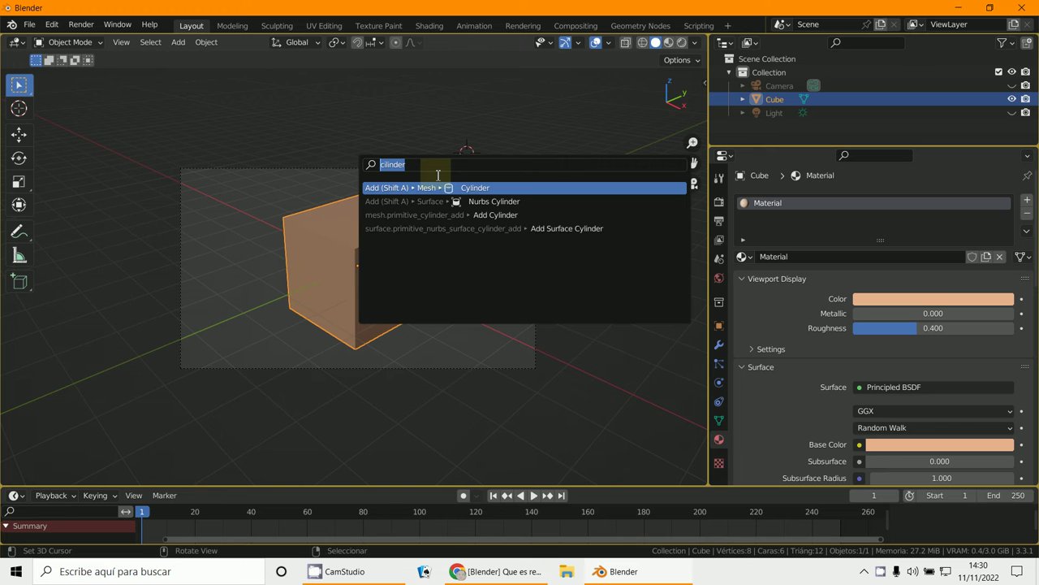
text(mov)
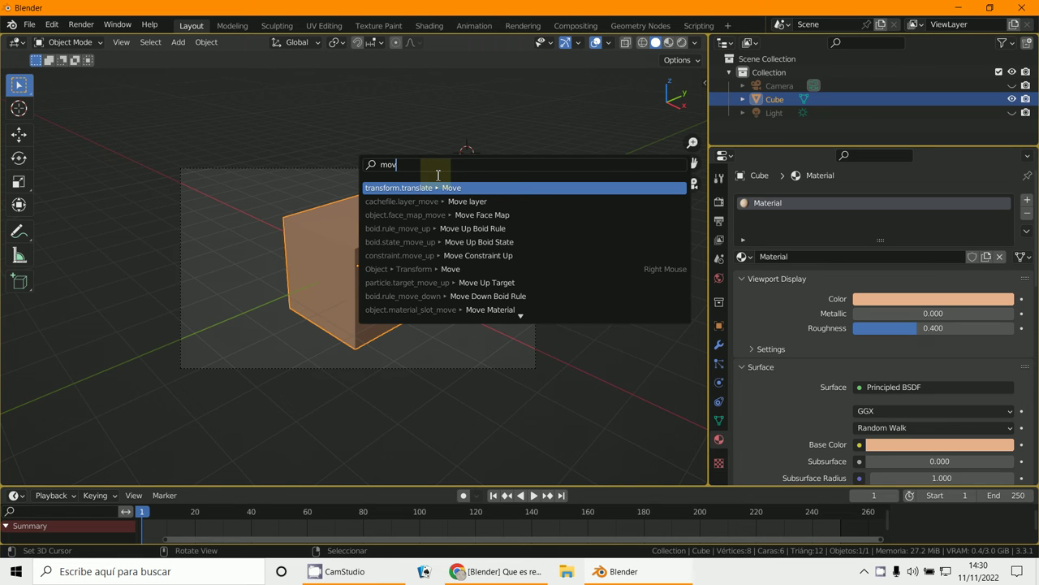
text(er)
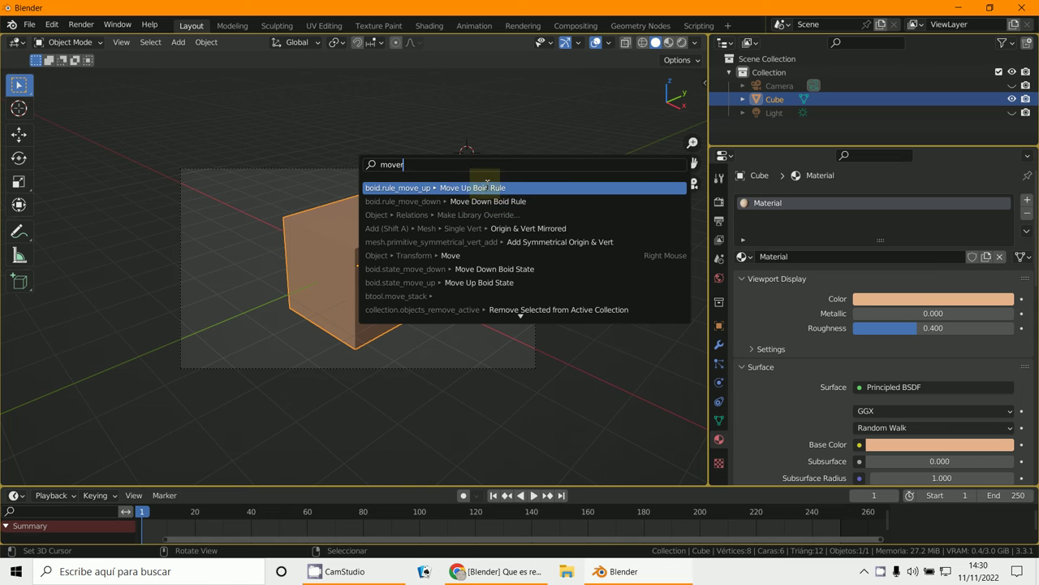
key(BackSpace)
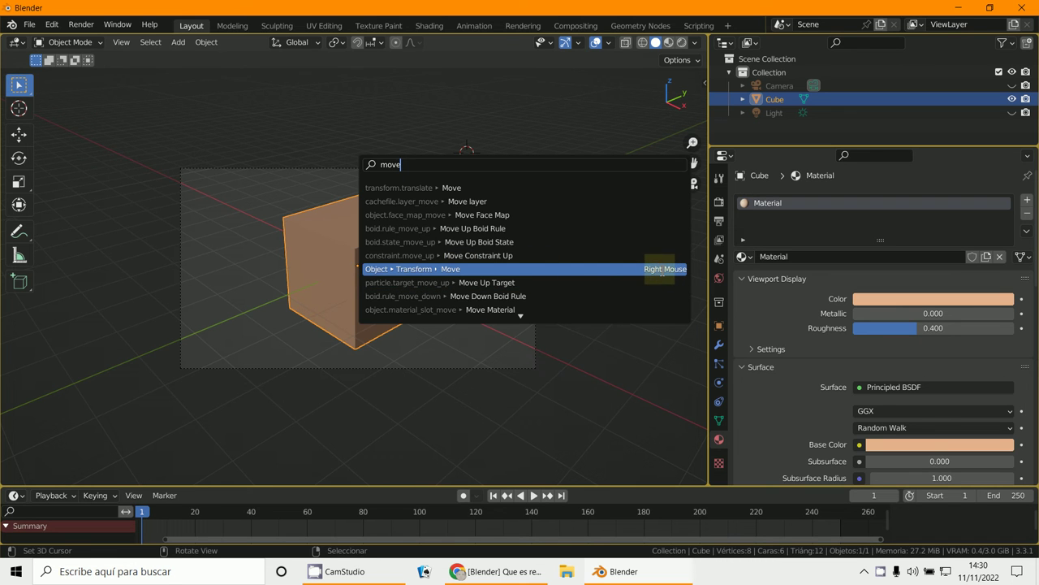
scroll(661, 272, down, 8)
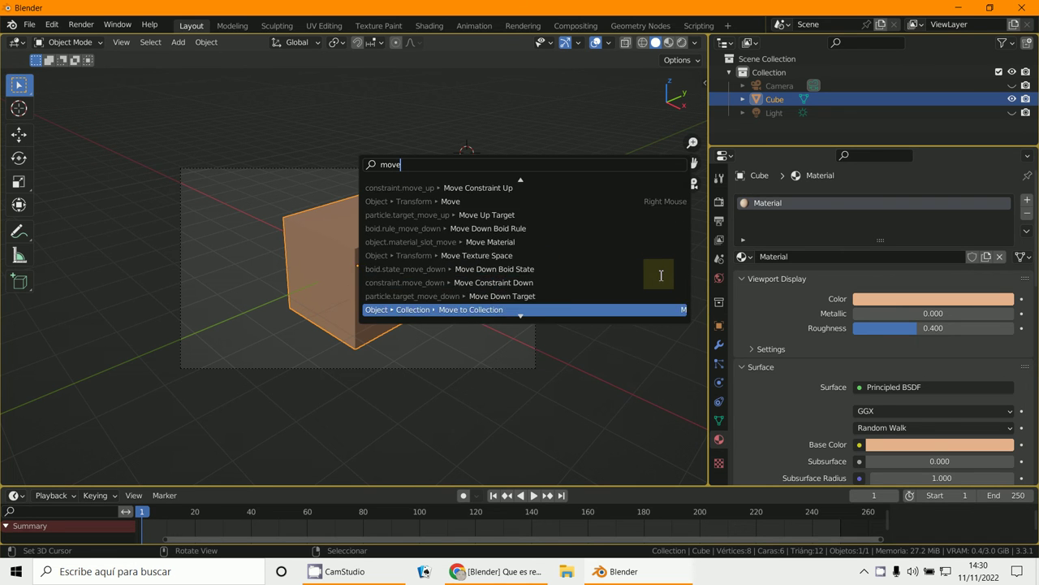
scroll(662, 275, down, 6)
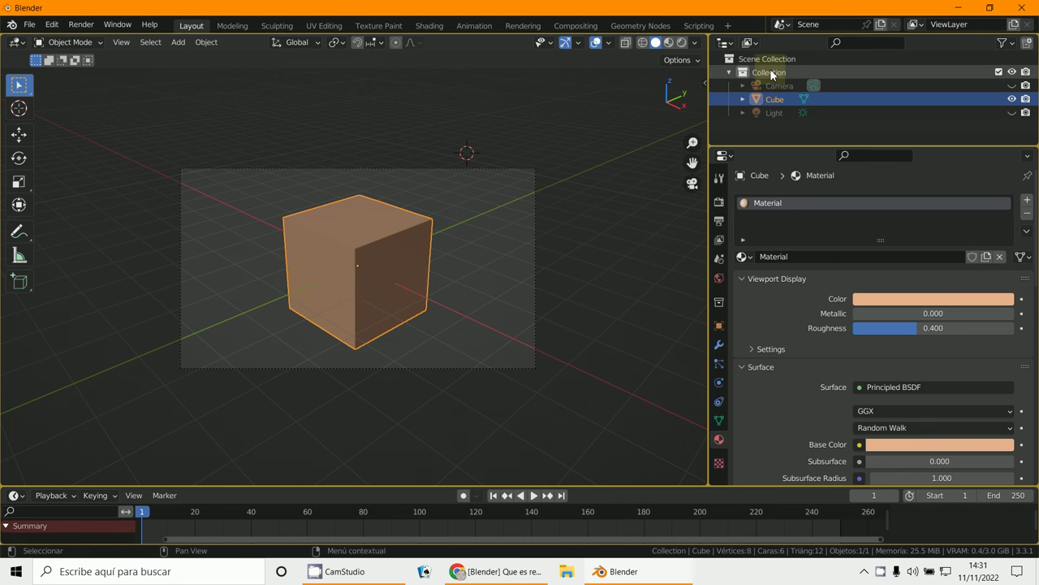
Step: Select the cube and move it to a new collection named Collection 2
click(769, 73)
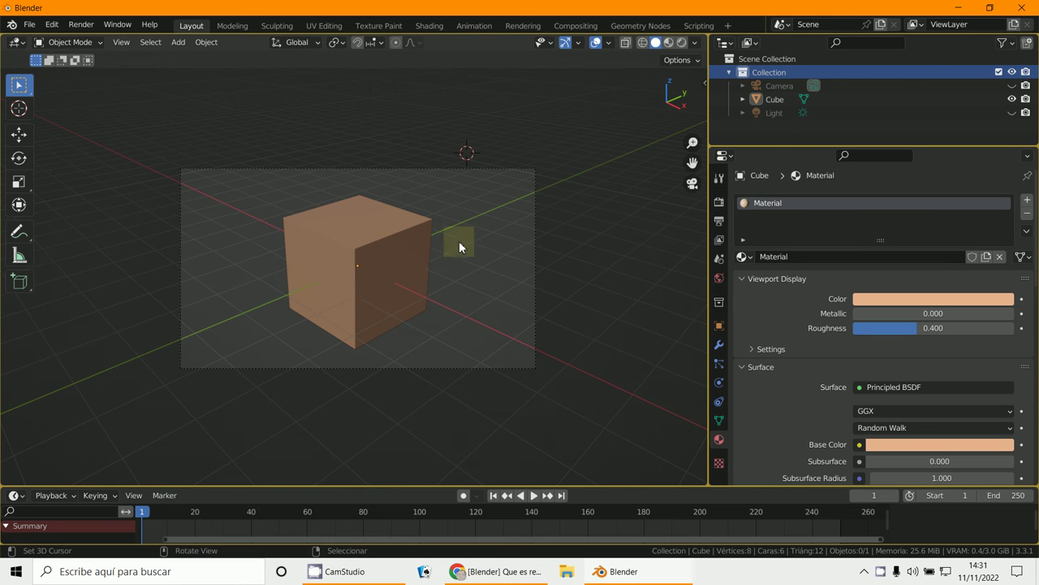
click(392, 258)
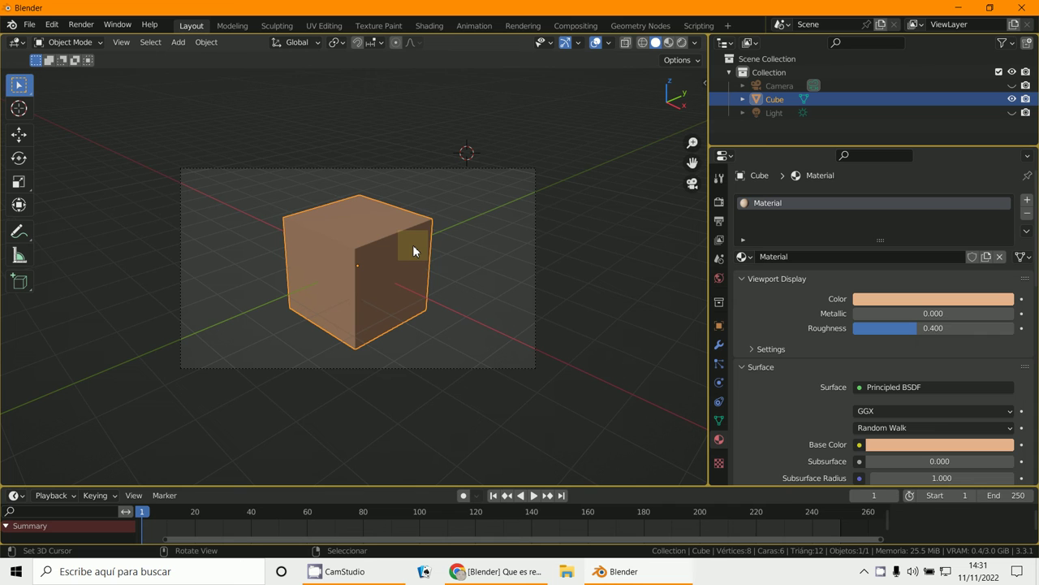
key(m)
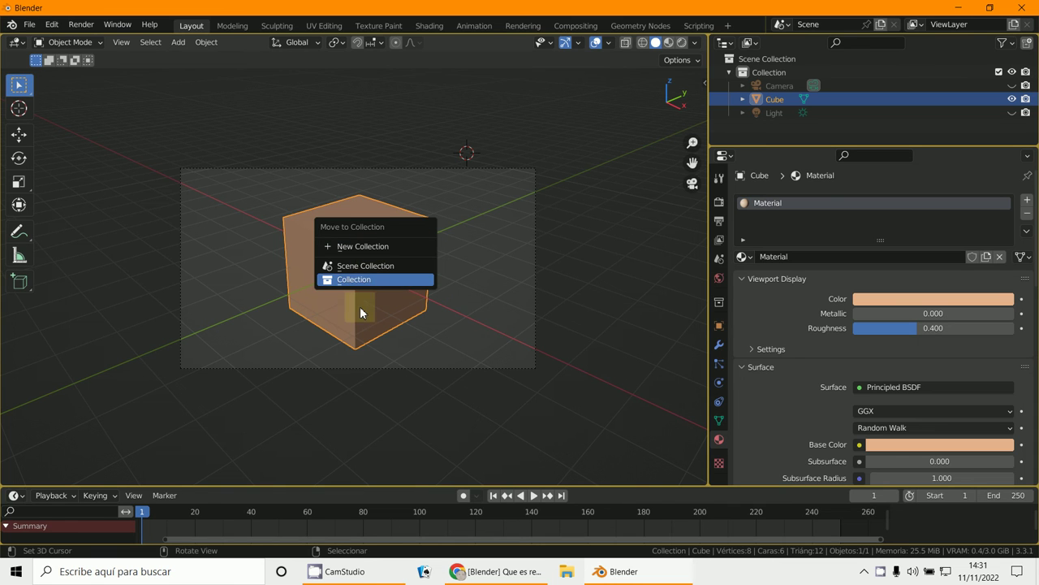
click(413, 246)
click(464, 270)
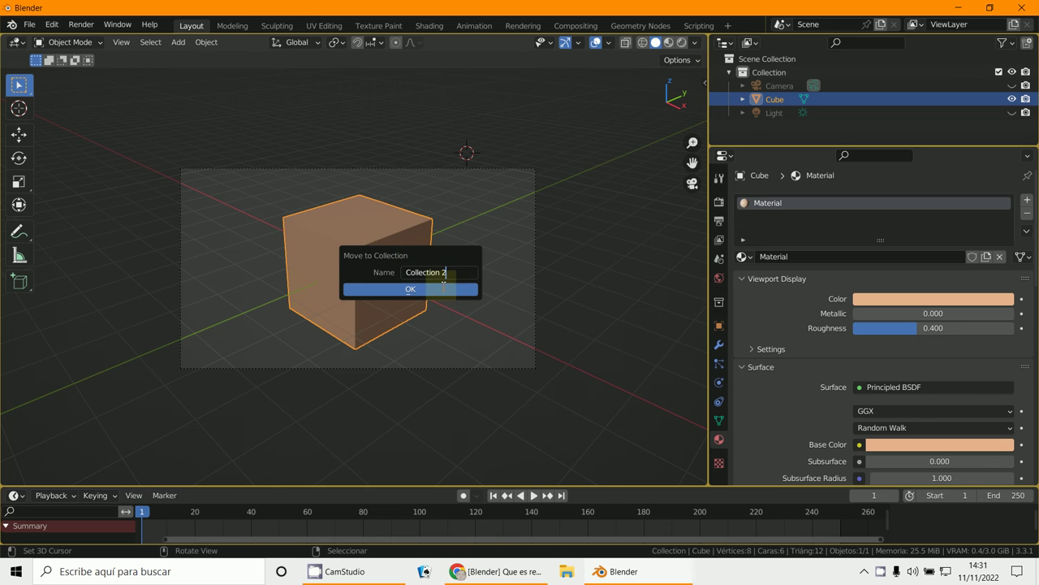
click(444, 288)
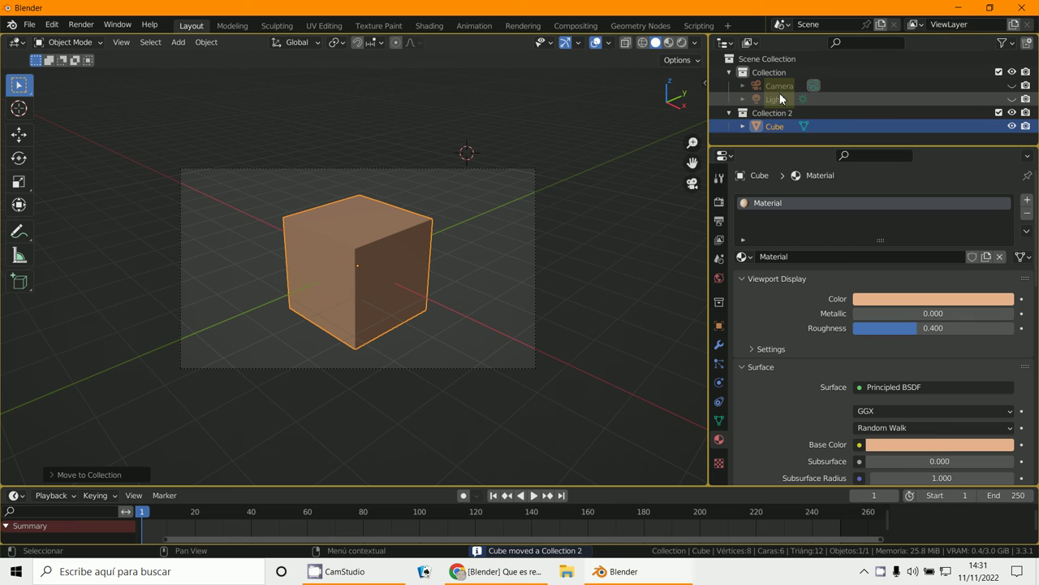
Step: Exclude Collection 2 from the view layer, unhide the Camera and Light, and select each of them in the 3D viewport
click(1000, 113)
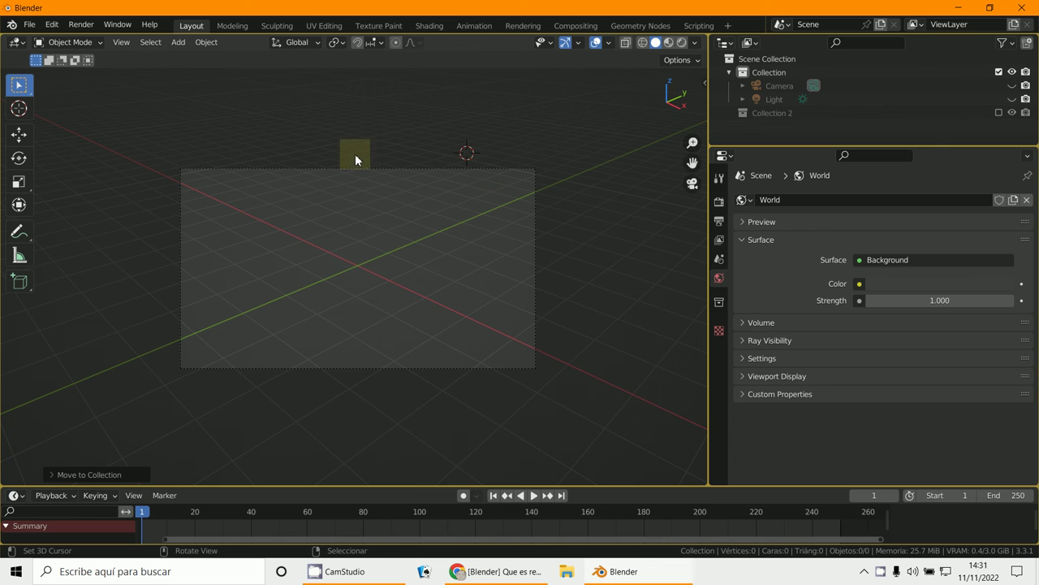
click(1012, 85)
click(1012, 99)
click(410, 169)
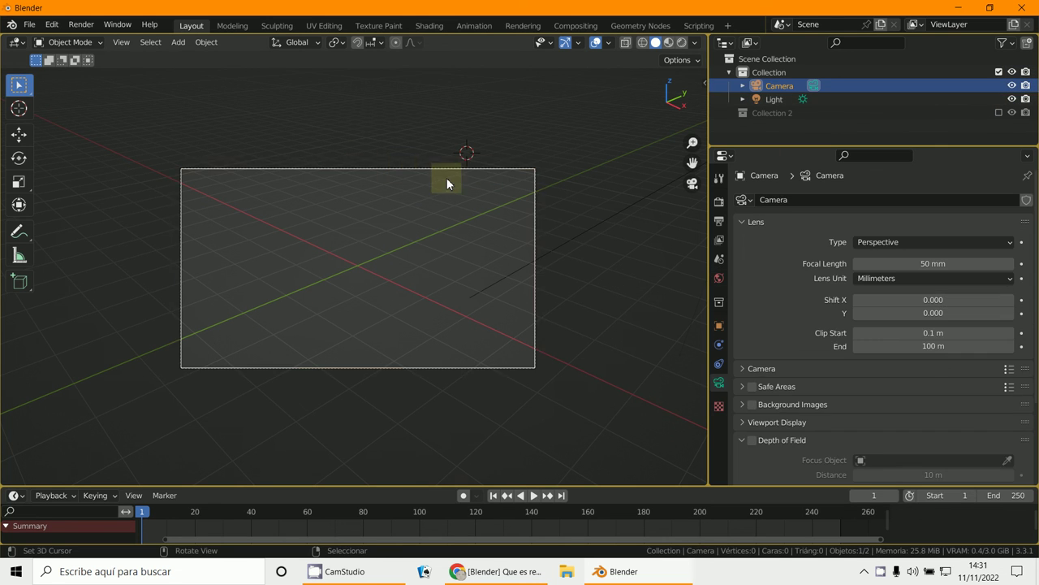
click(585, 236)
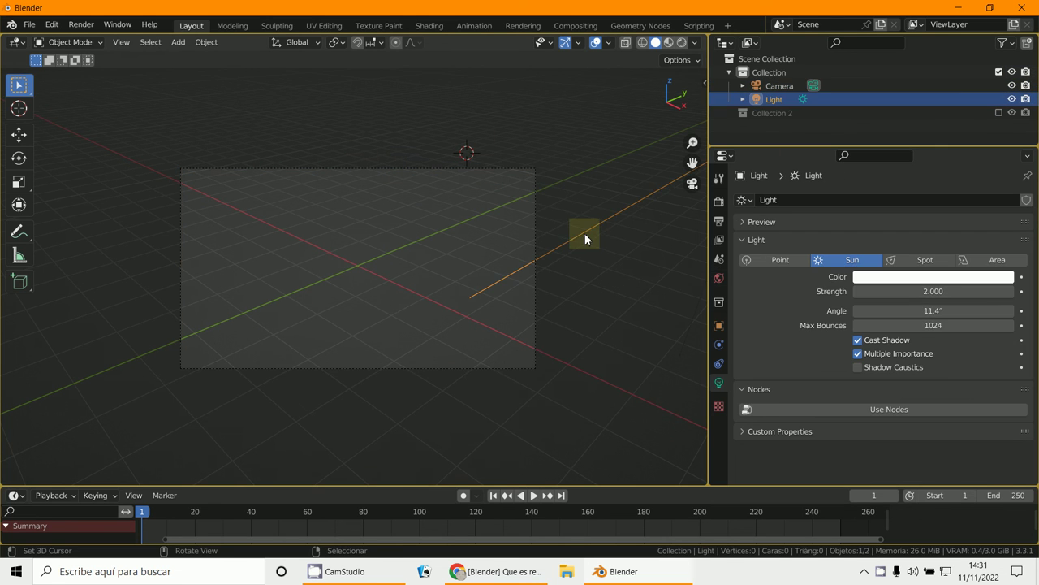
Step: Switch to Chrome, look back through the earlier posts of the forum thread about Blender, and return to Blender
click(610, 573)
click(480, 573)
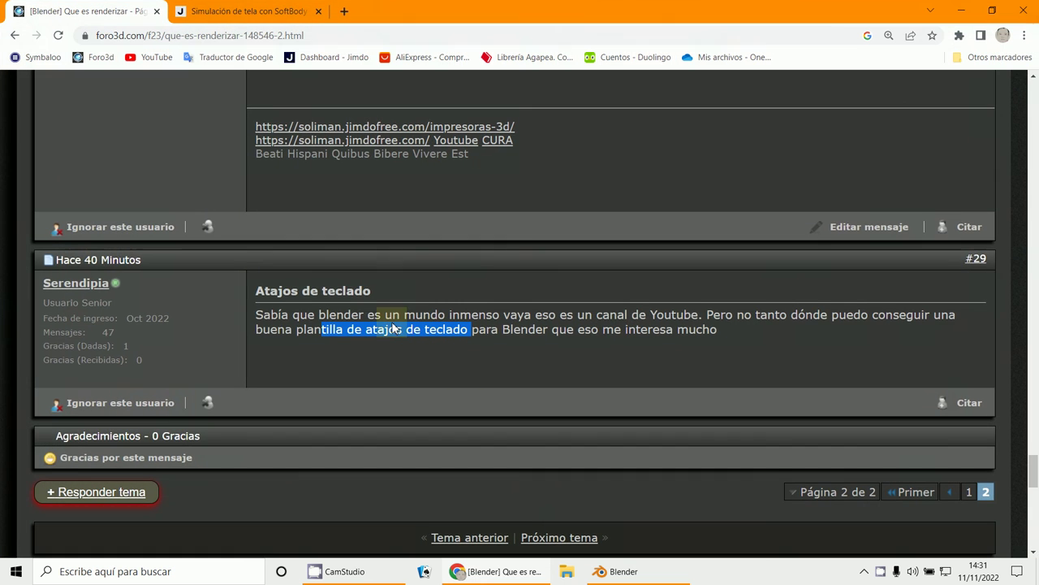
scroll(382, 305, up, 2)
scroll(390, 313, up, 15)
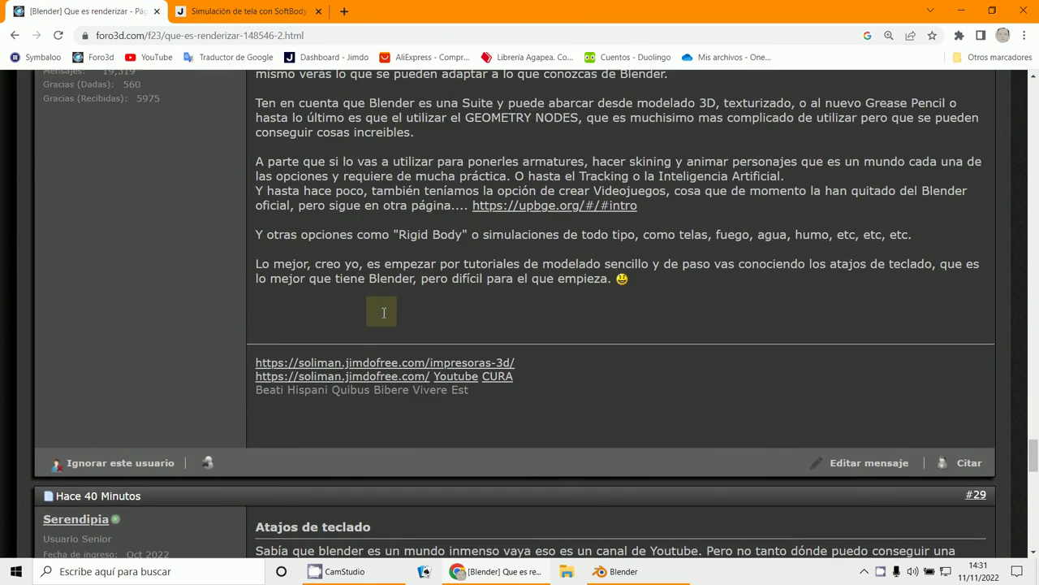
scroll(499, 315, up, 6)
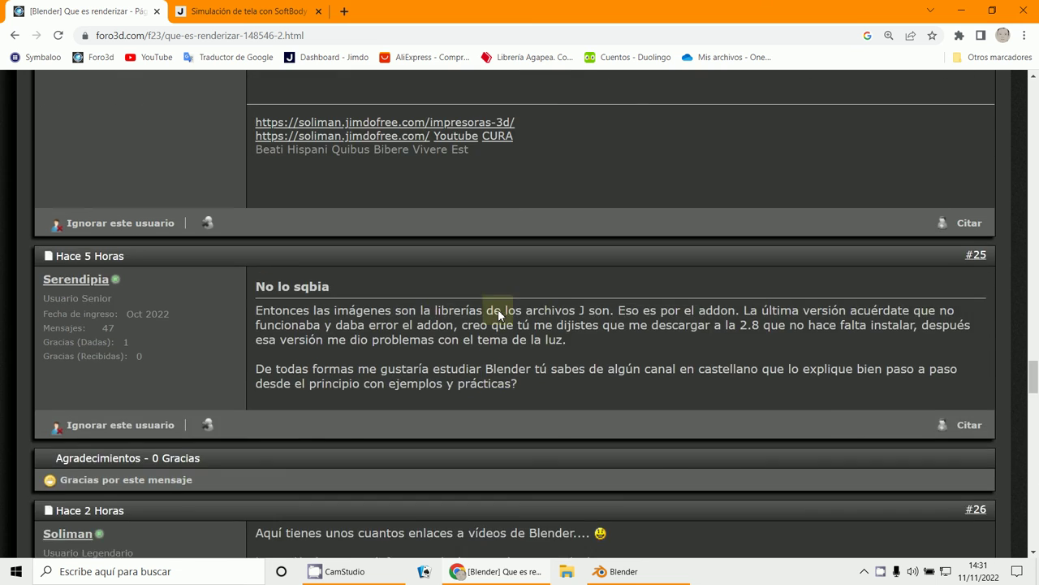
scroll(541, 416, down, 3)
click(539, 576)
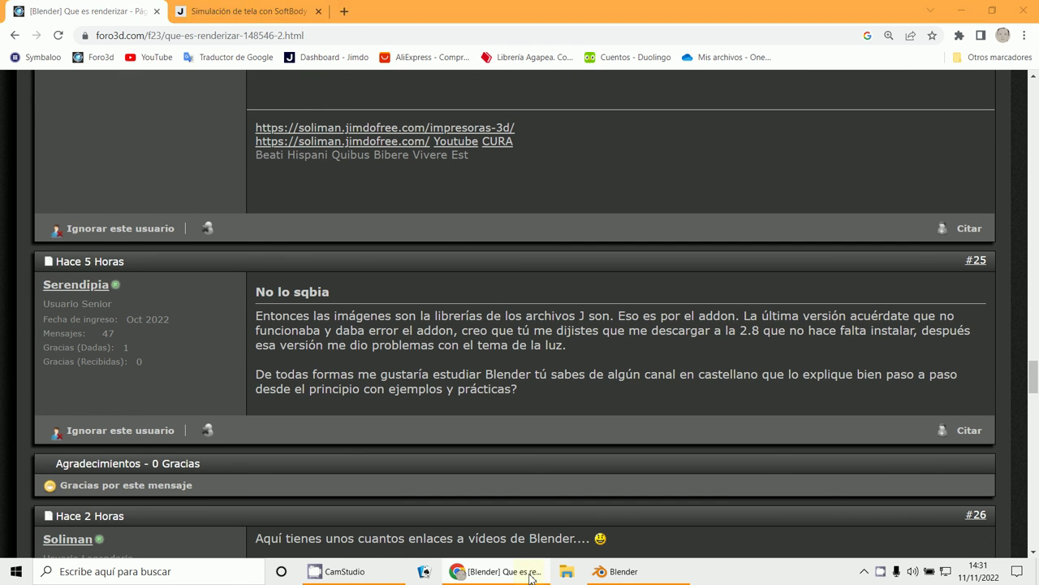
click(625, 572)
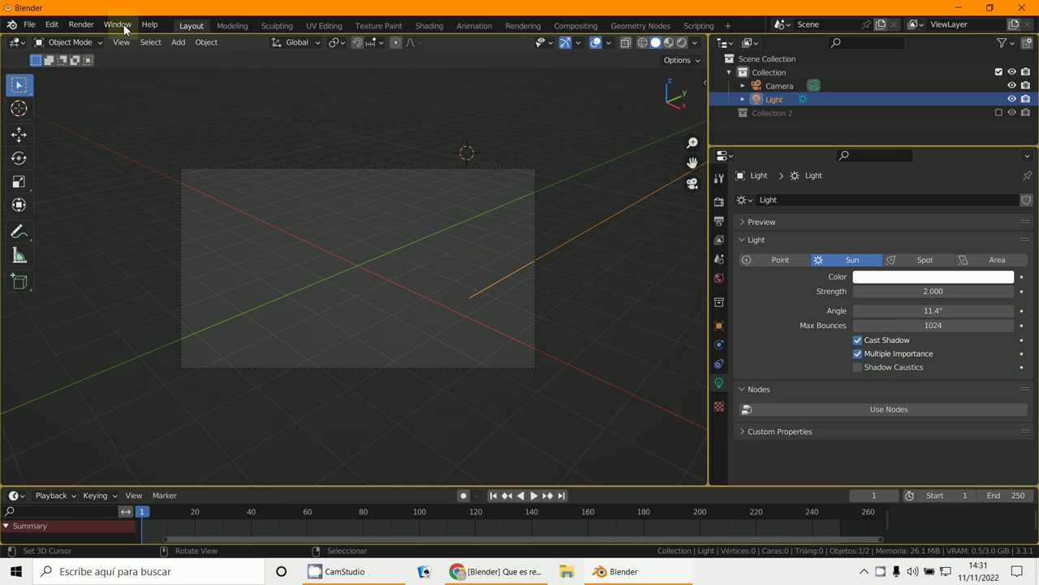
Step: Add a mesh plane and clear its location so it sits at the world origin
click(177, 42)
mouse_move(216, 61)
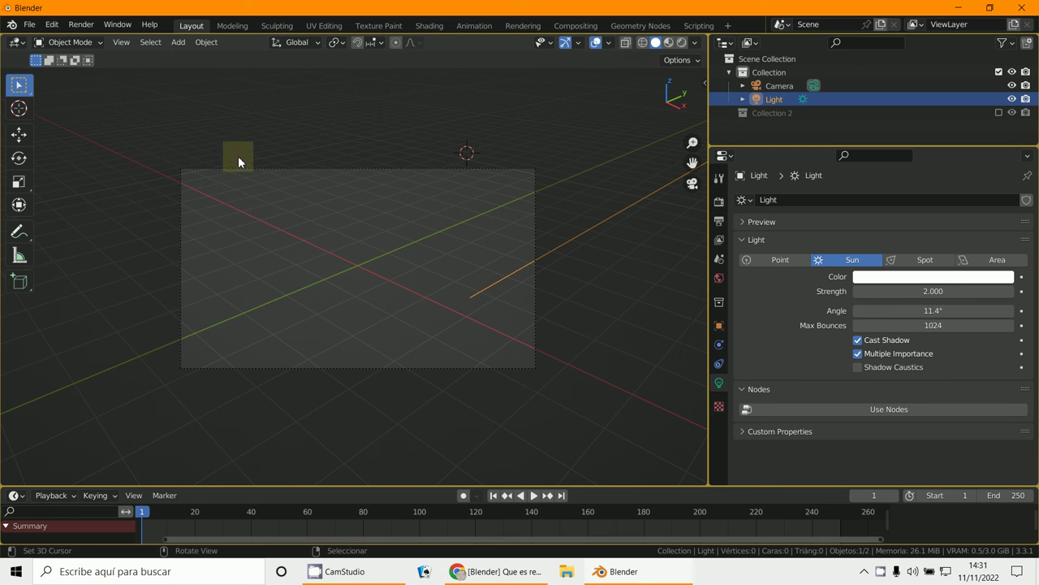
click(180, 45)
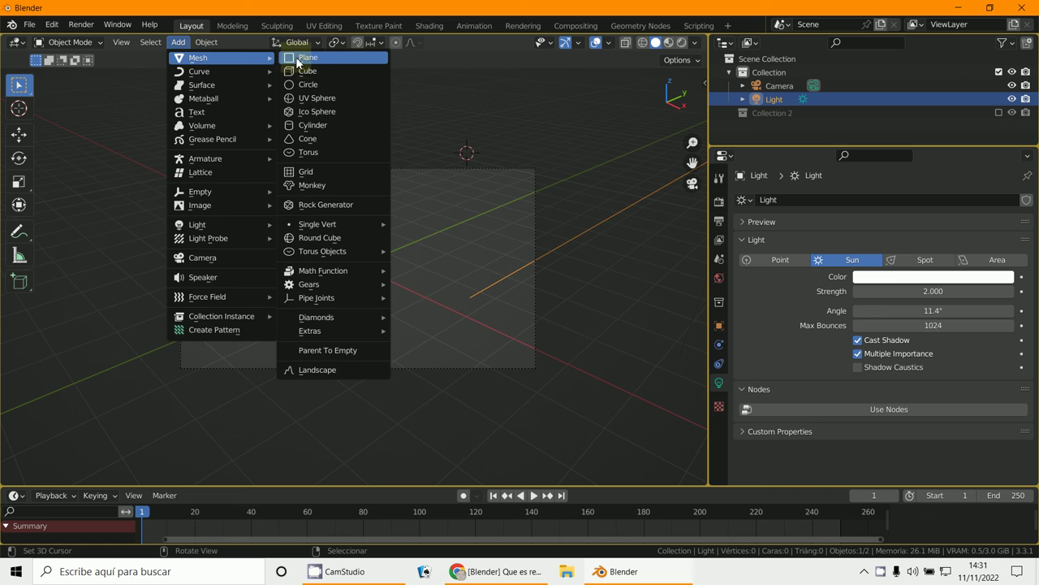
click(309, 56)
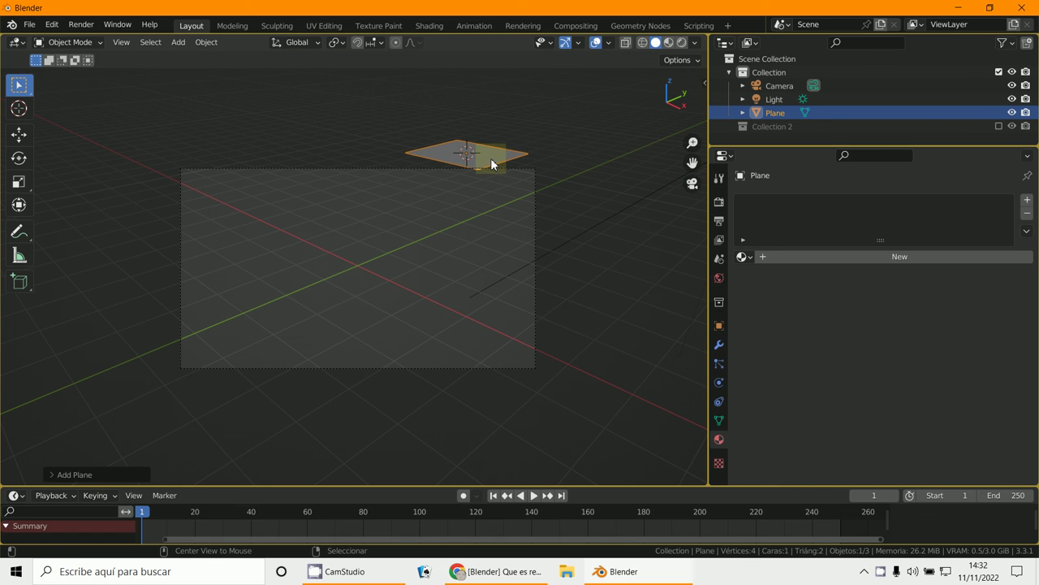
key(alt+g)
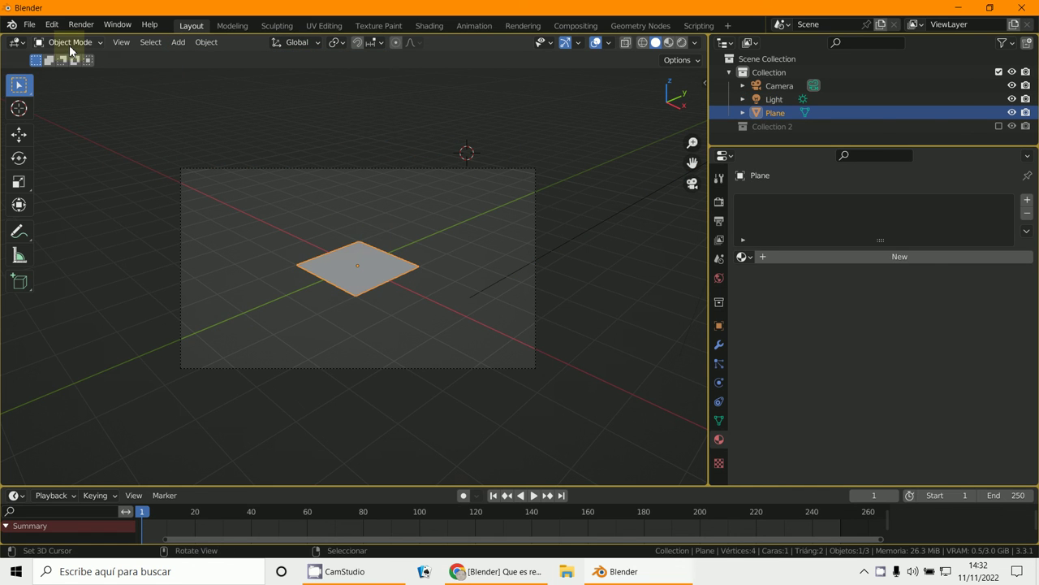
Step: Enter Edit Mode on the plane and select only its right-hand corner vertex
click(69, 44)
click(70, 75)
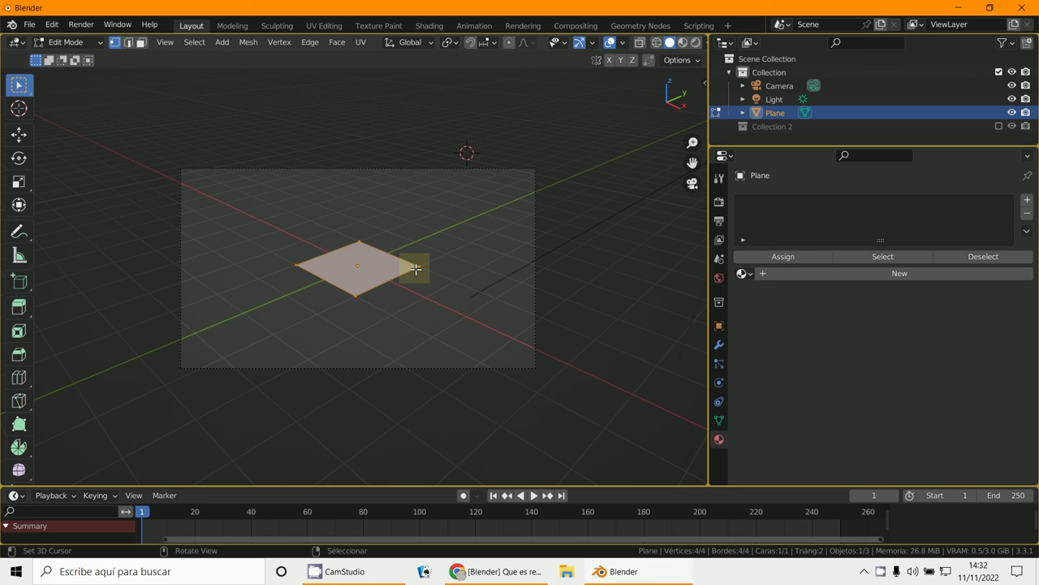
drag(416, 265, 429, 233)
key(Escape)
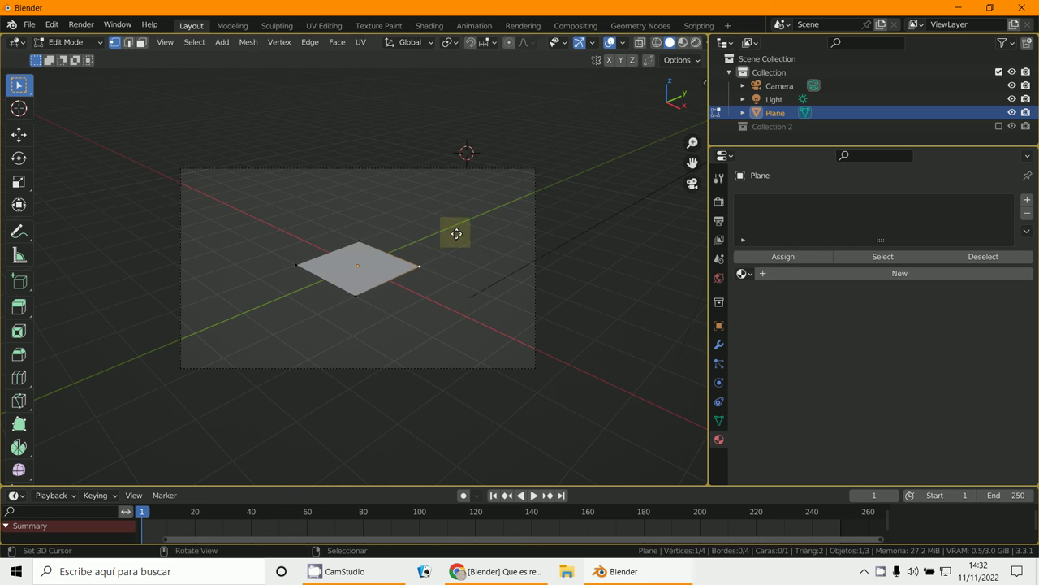
click(349, 571)
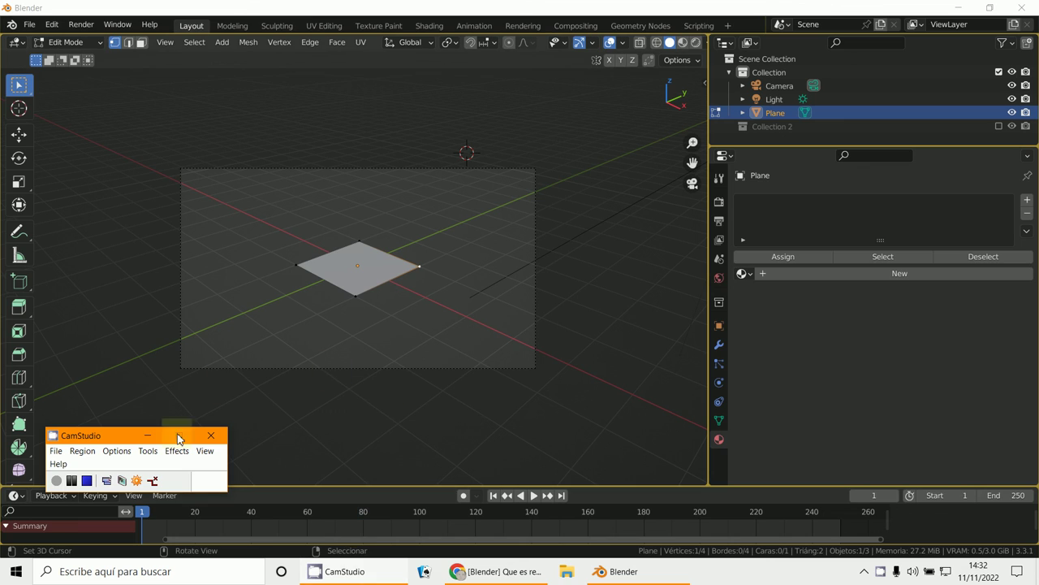